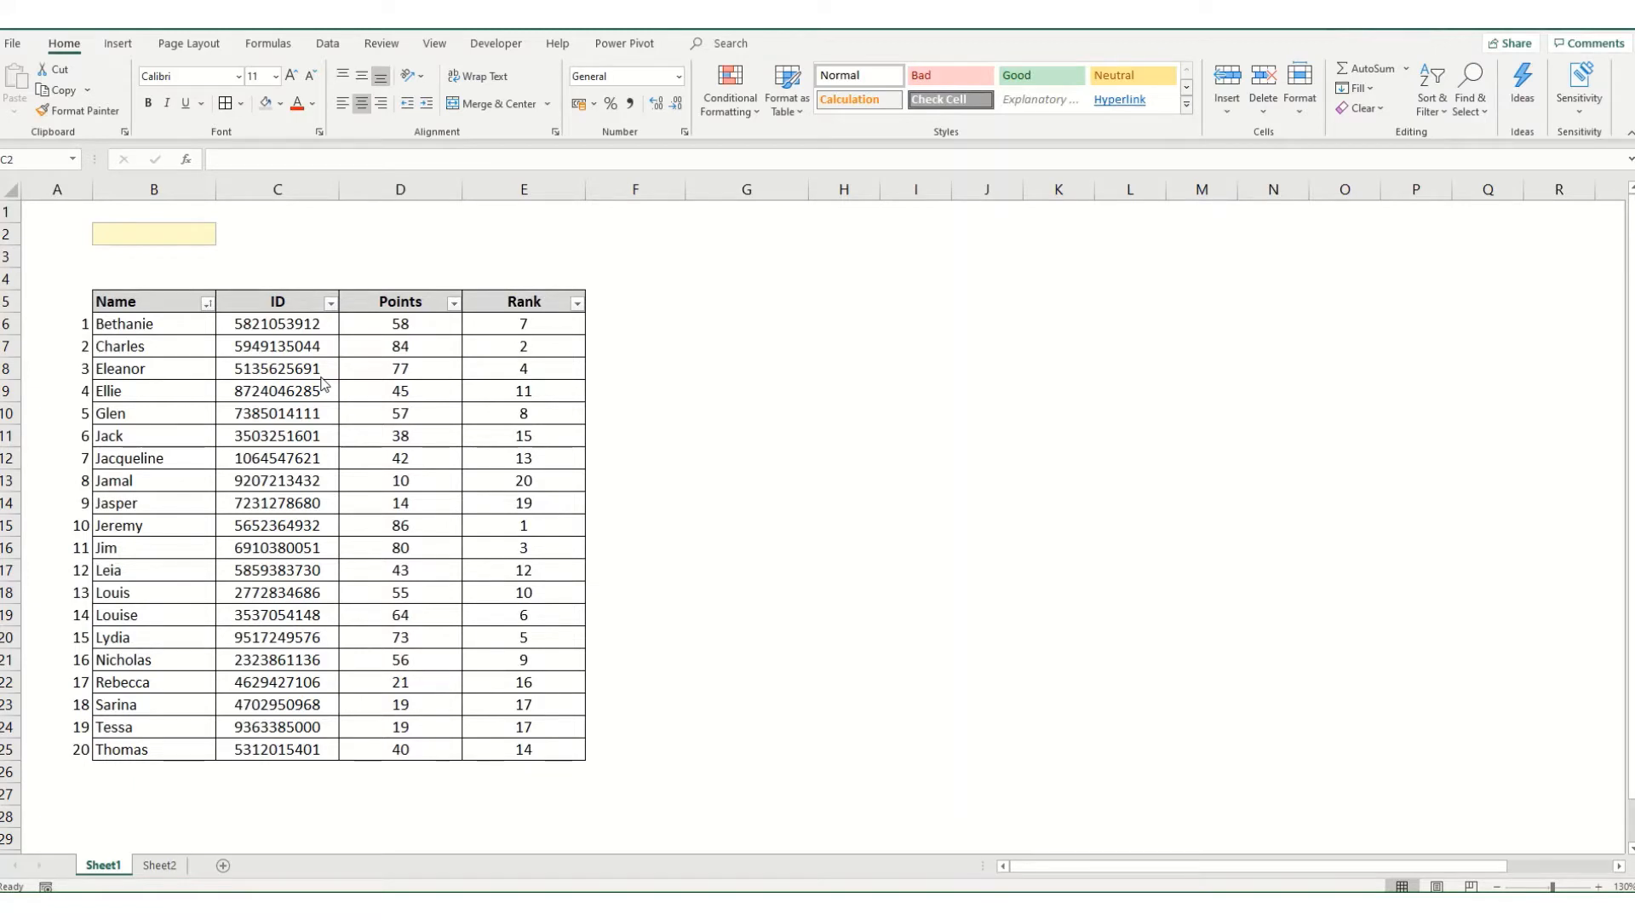
# - Change the lookup value in cell B2 to the wildcard pattern Ell*
pyautogui.click(204, 236)
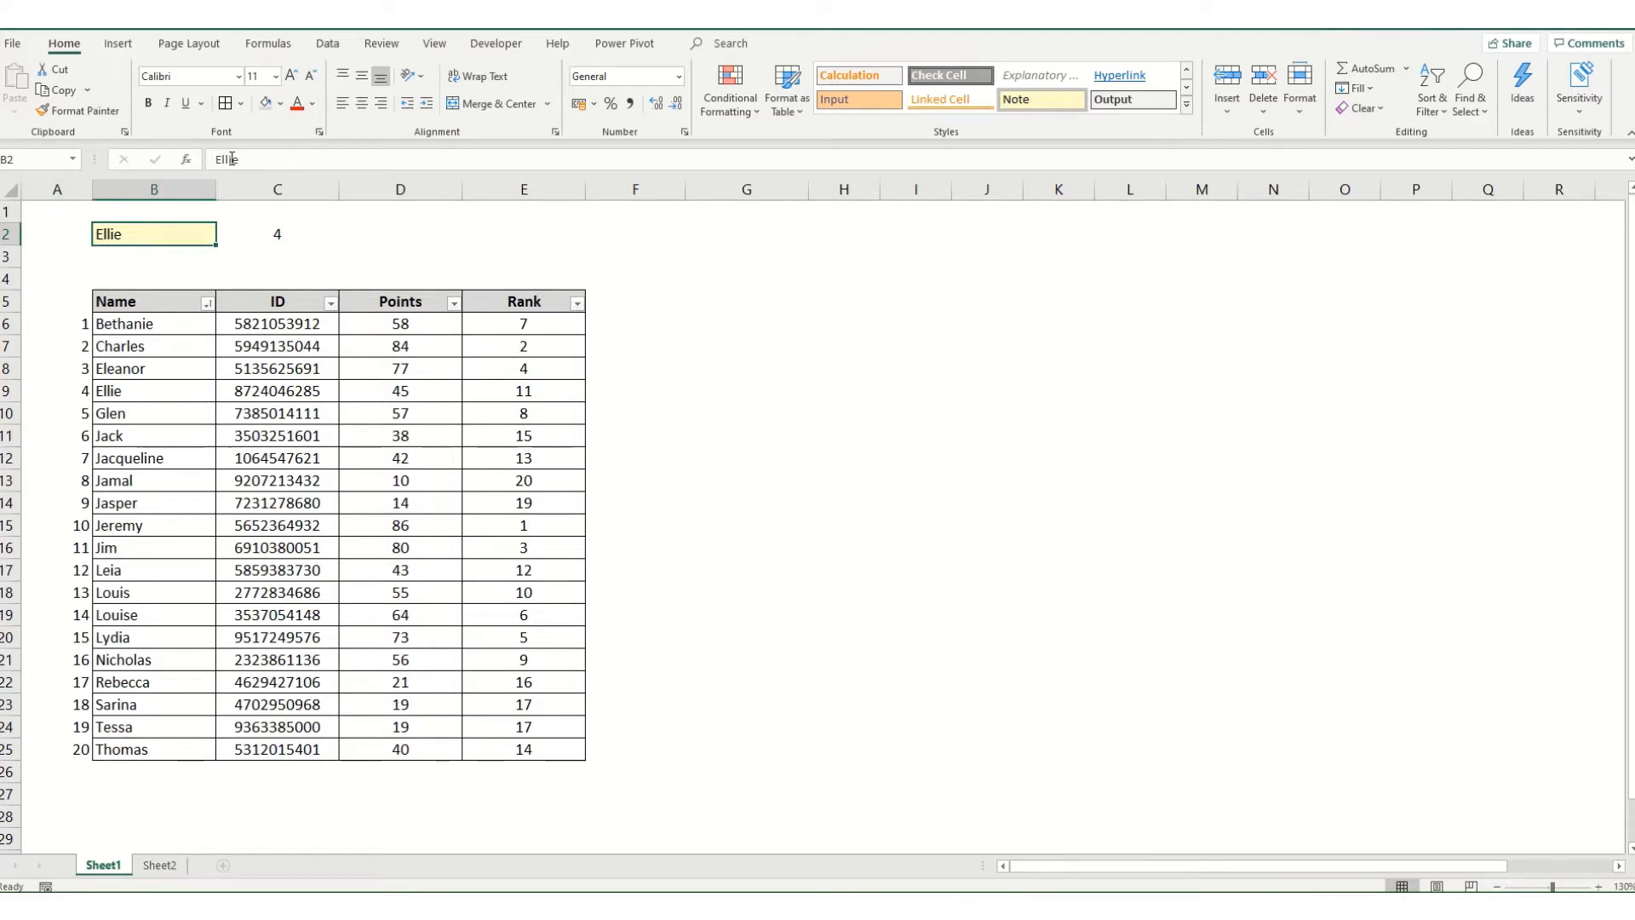
pyautogui.moveTo(232, 159); pyautogui.dragTo(270, 189)
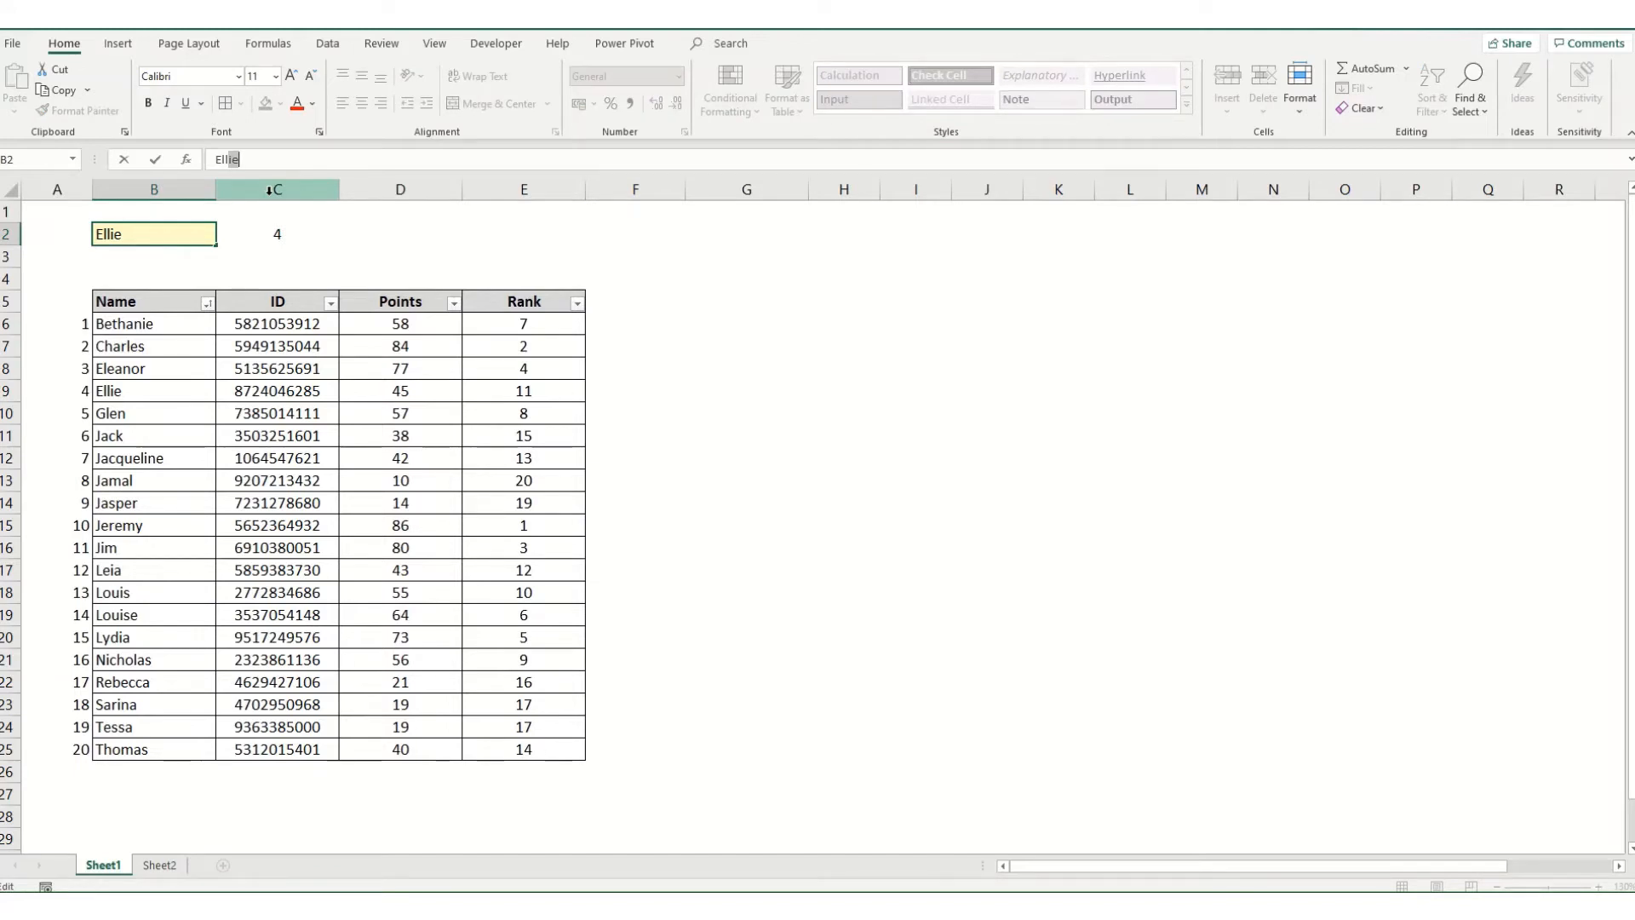
pyautogui.write('*')
pyautogui.press('Return')
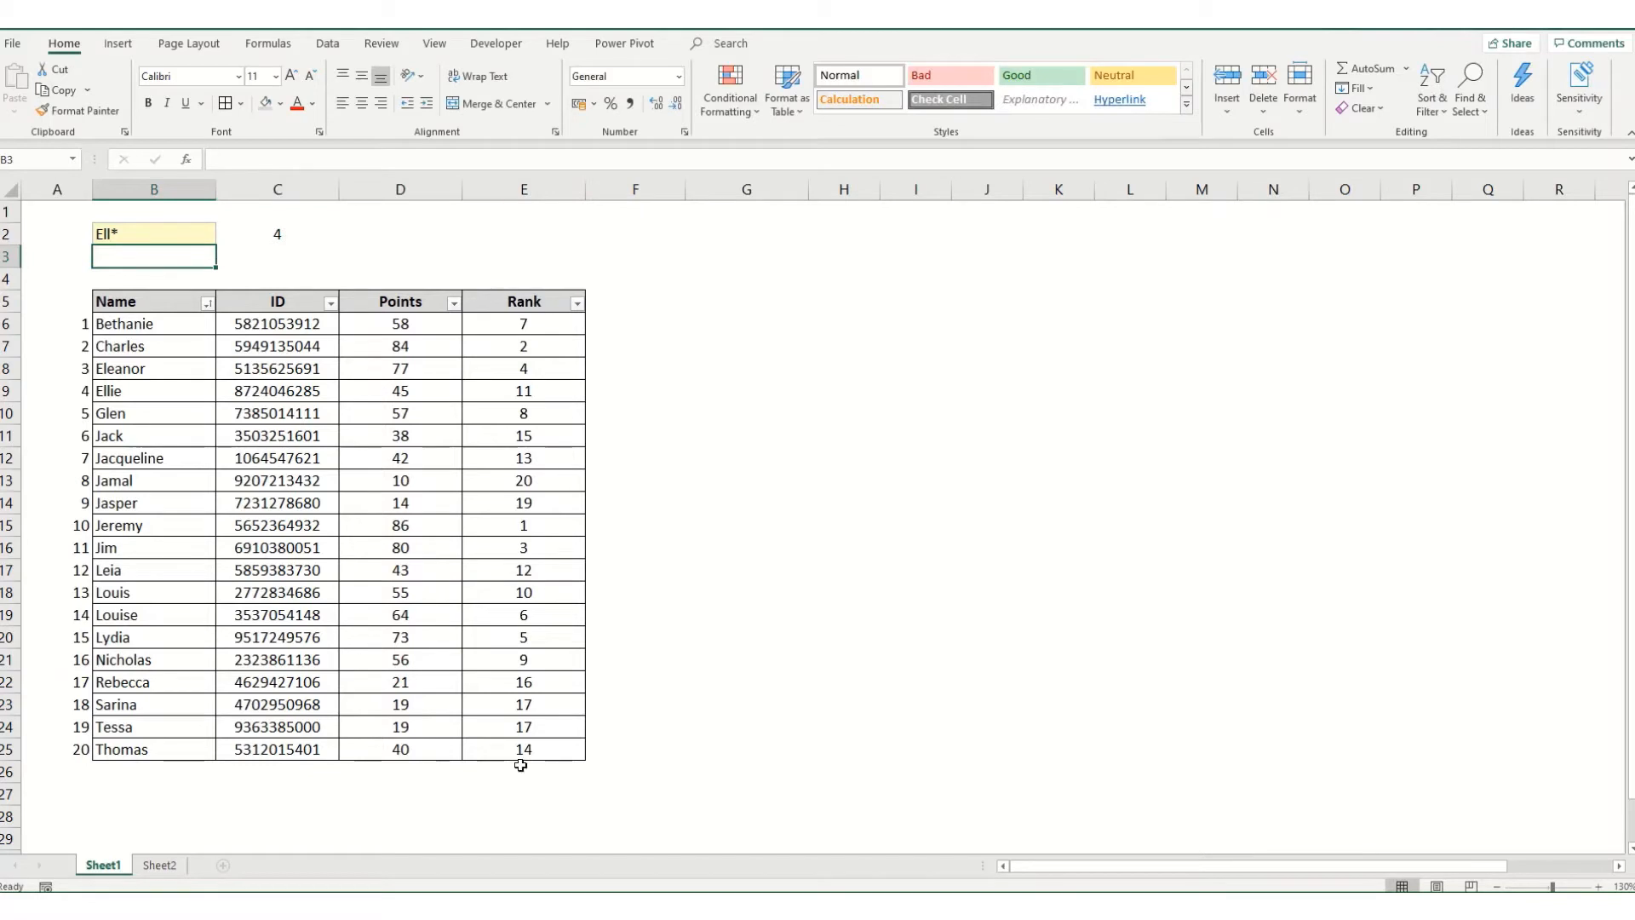
# - Replace the lookup pattern in cell B2 with Ja*
pyautogui.click(147, 237)
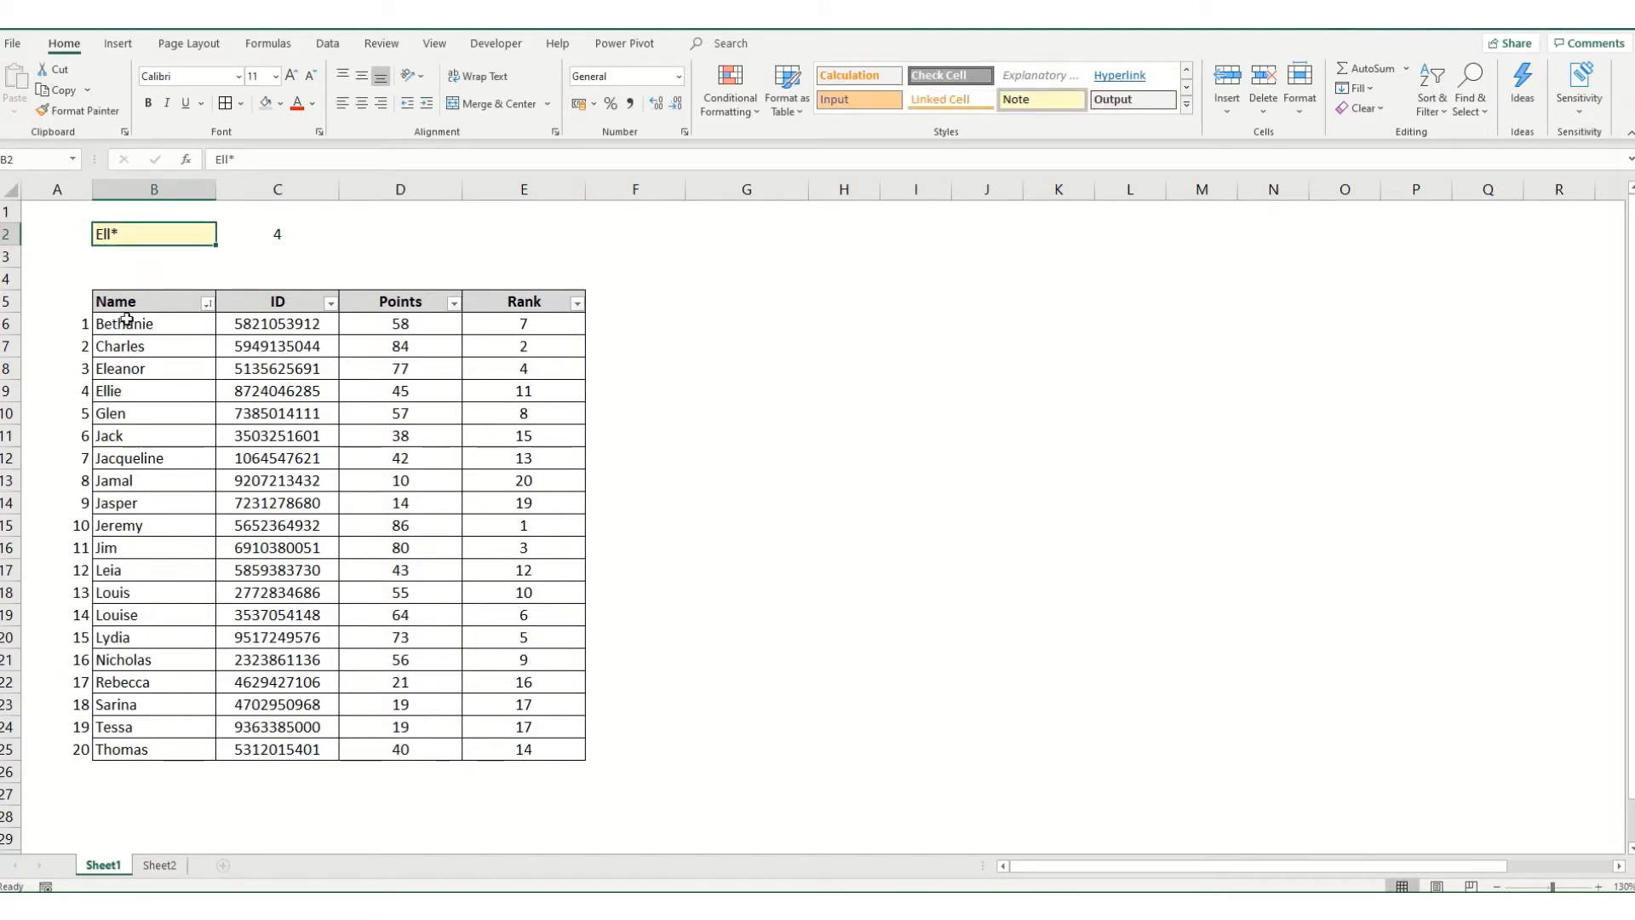
pyautogui.doubleClick(125, 240)
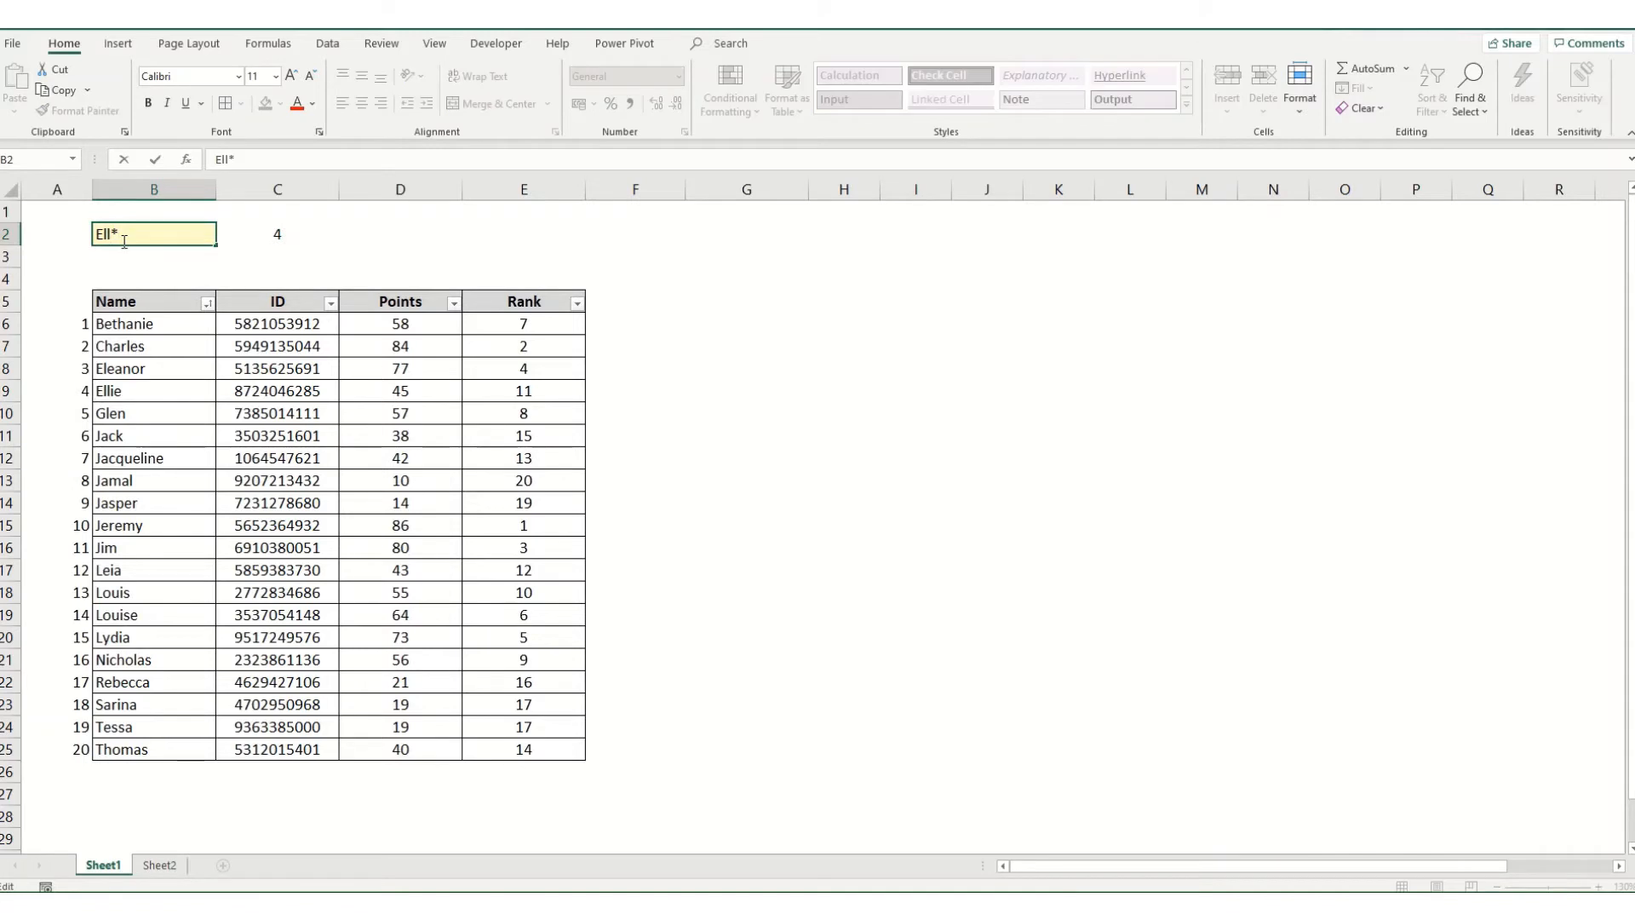
pyautogui.press('BackSpace')
pyautogui.press('BackSpace')
pyautogui.press('BackSpace')
pyautogui.write('Ja')
pyautogui.press('Return')
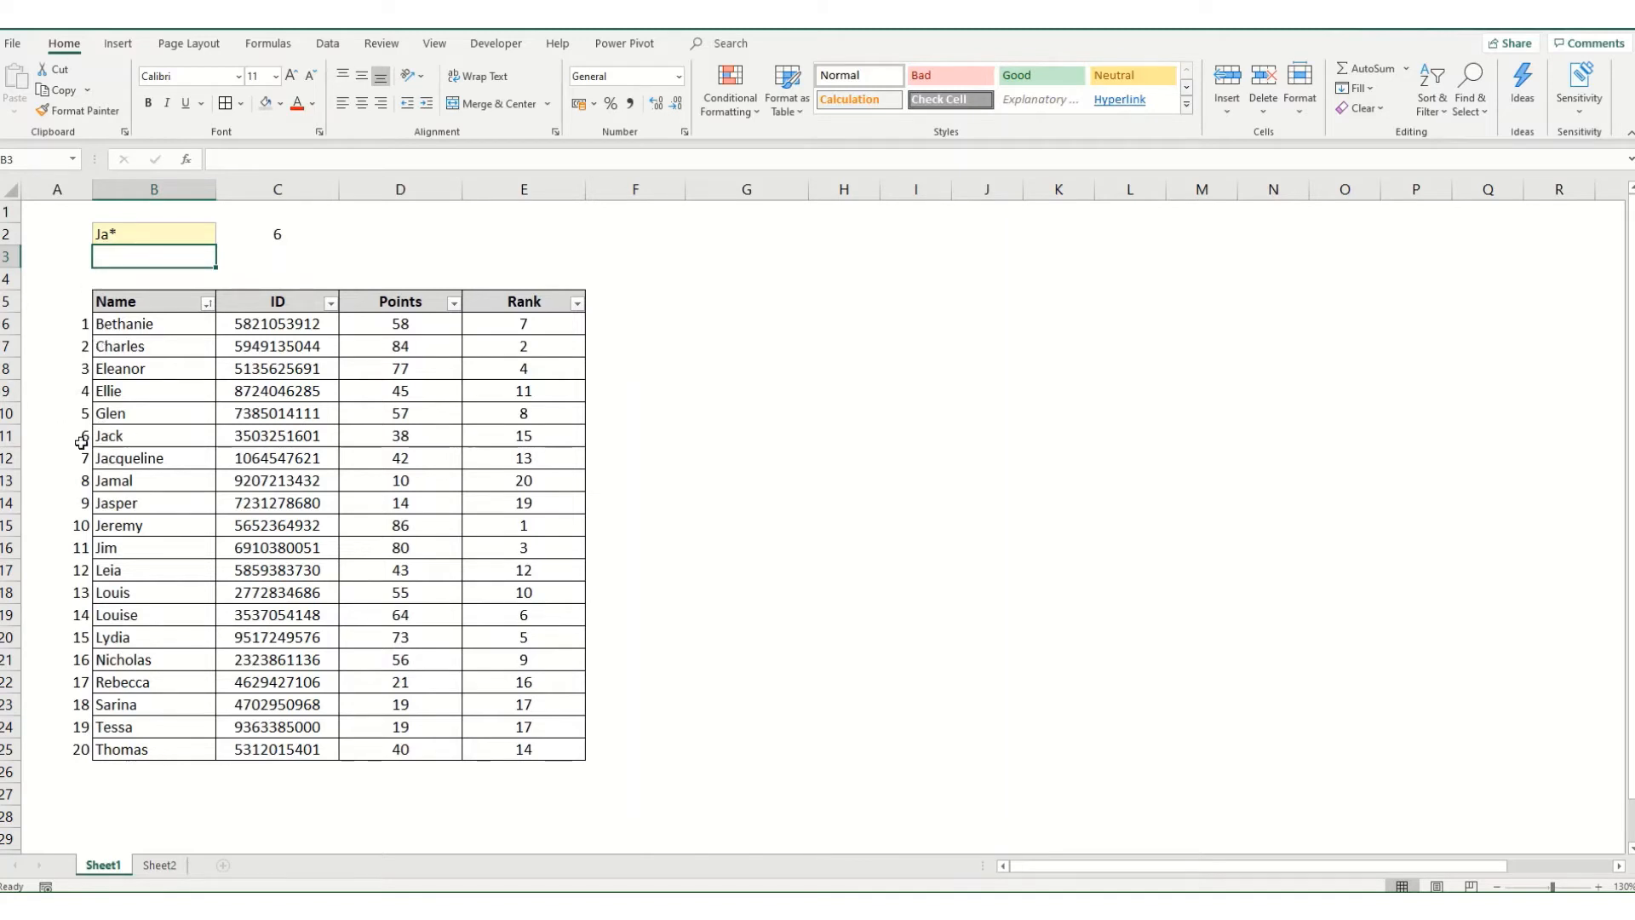
# - Narrow the wildcard lookup pattern in cell B2 to Jac*
pyautogui.doubleClick(110, 235)
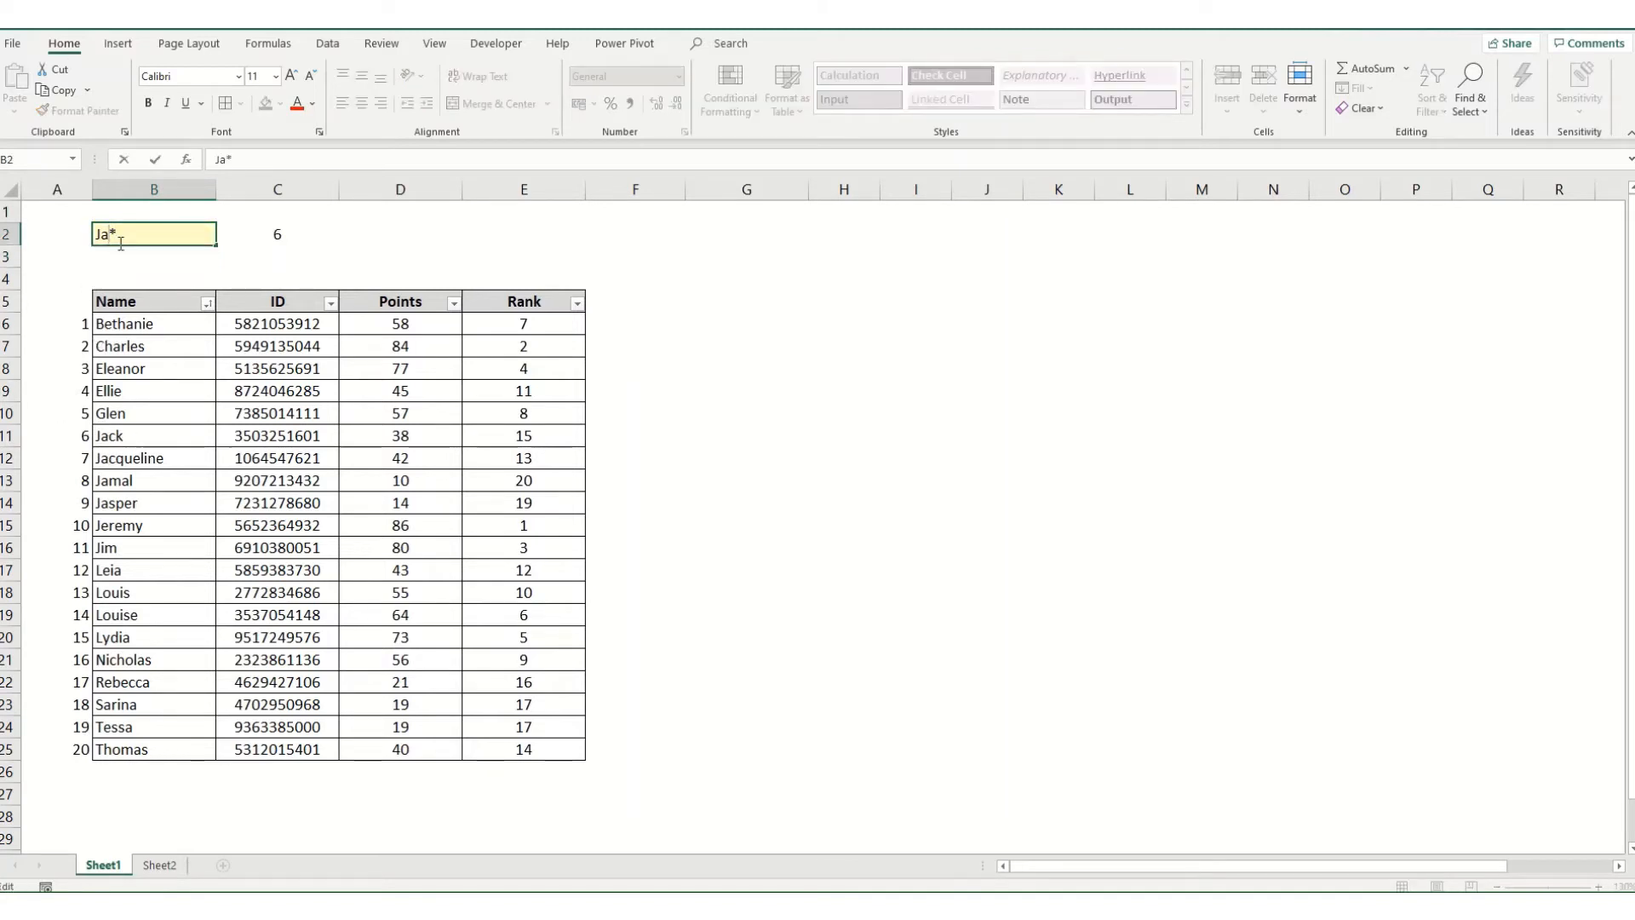
pyautogui.write('c')
pyautogui.press('Return')
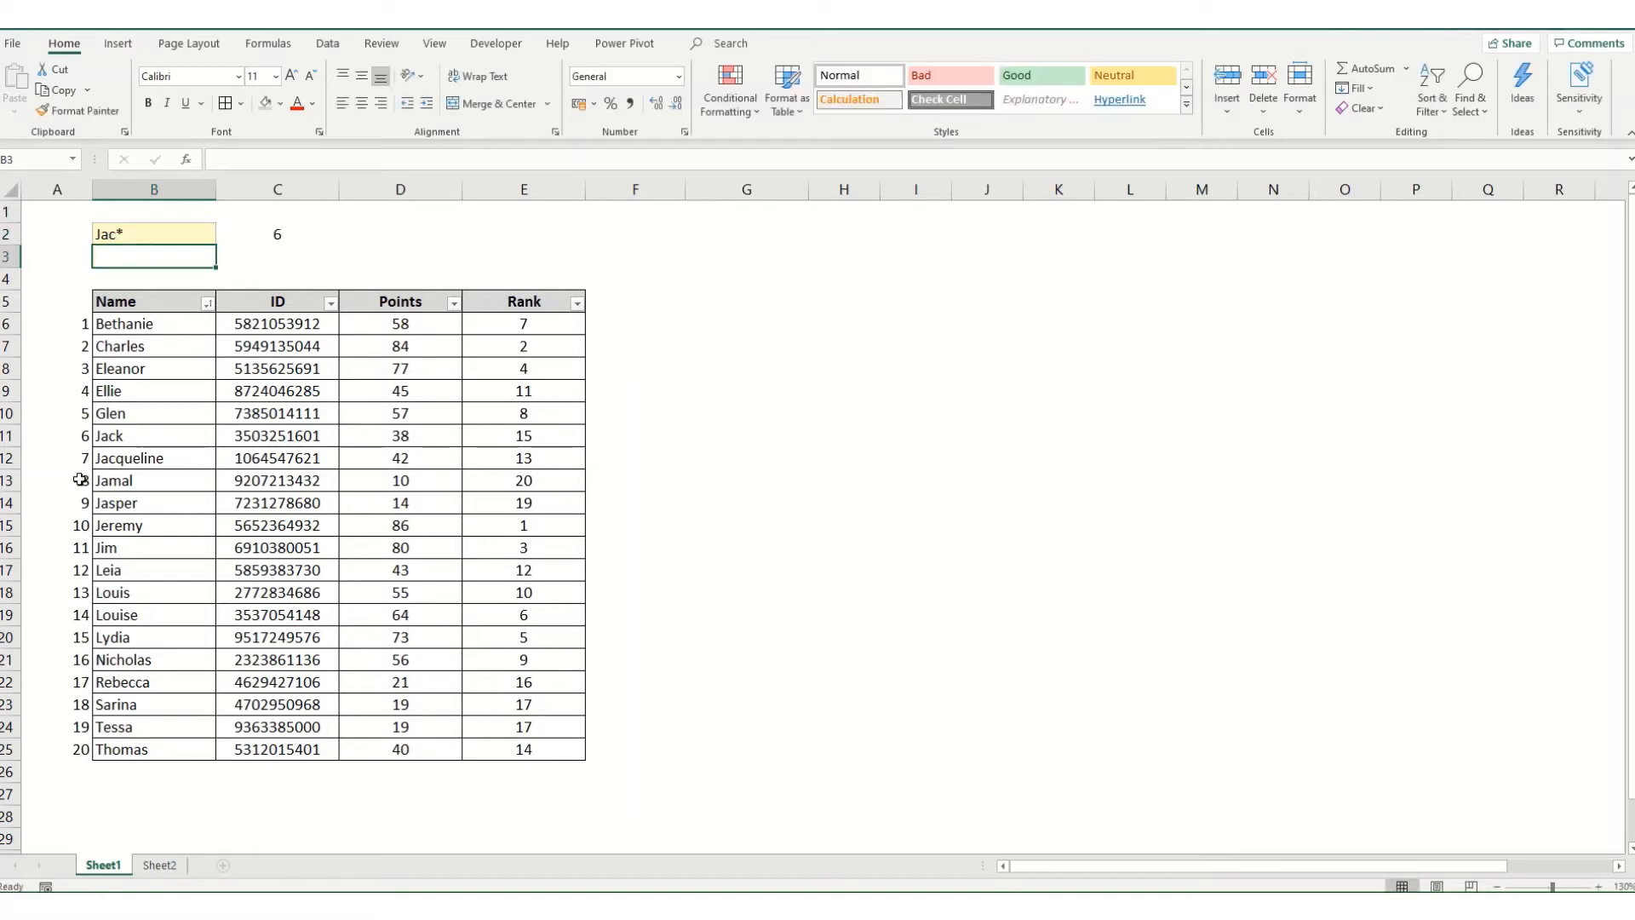
# - Change the wildcard lookup pattern in cell B2 to Jam*
pyautogui.click(118, 236)
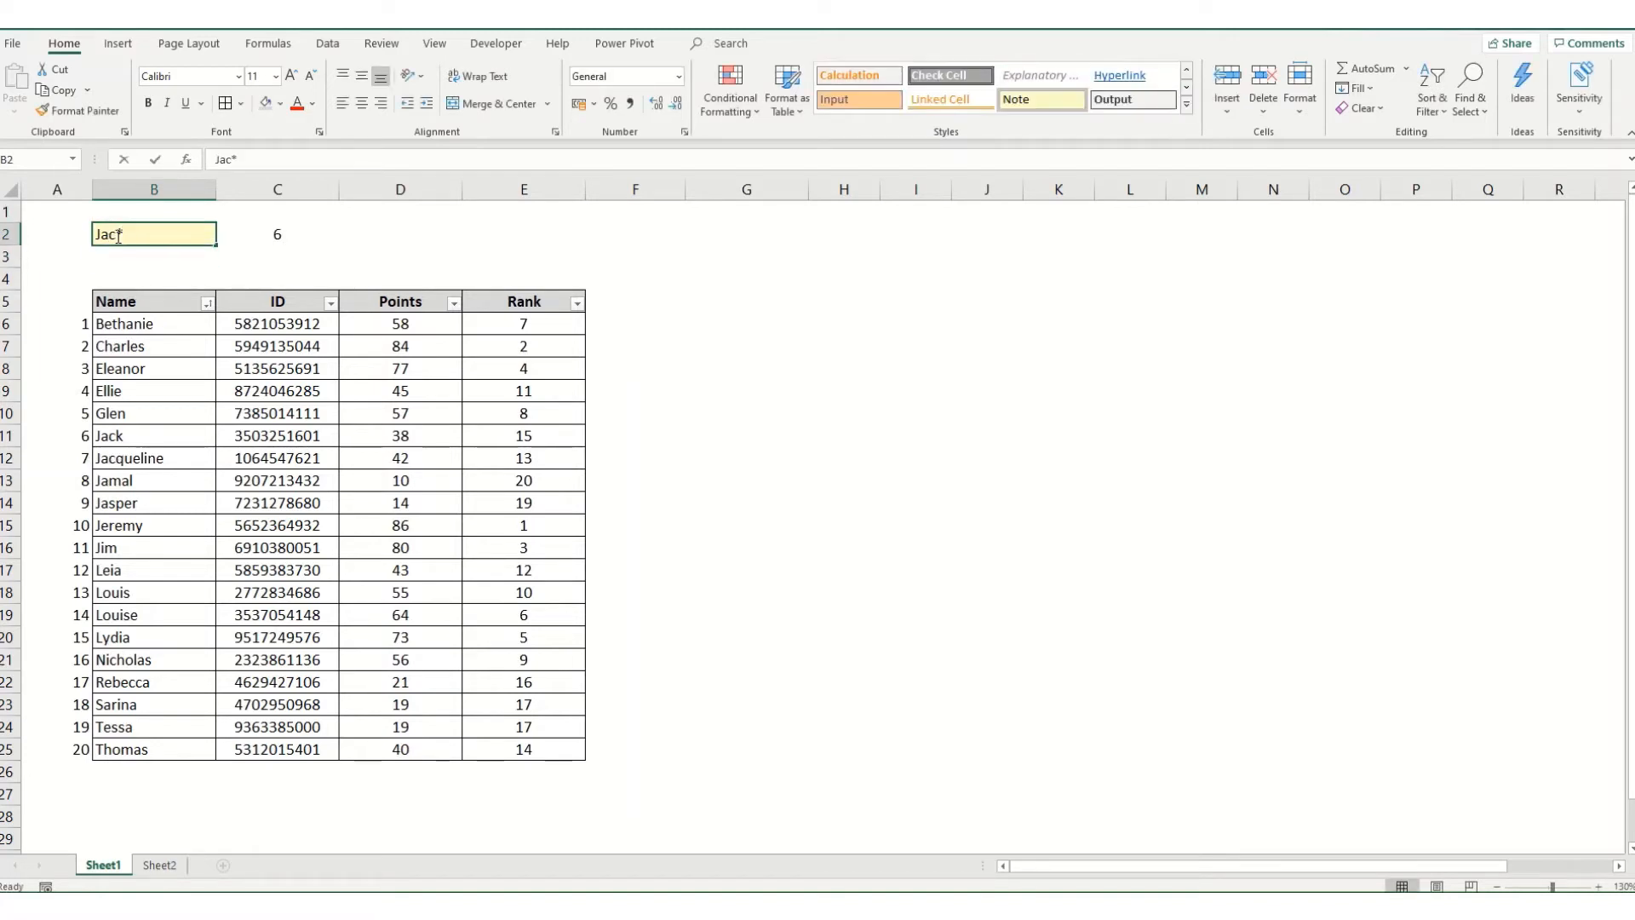
pyautogui.doubleClick(118, 236)
pyautogui.press('BackSpace')
pyautogui.write('m')
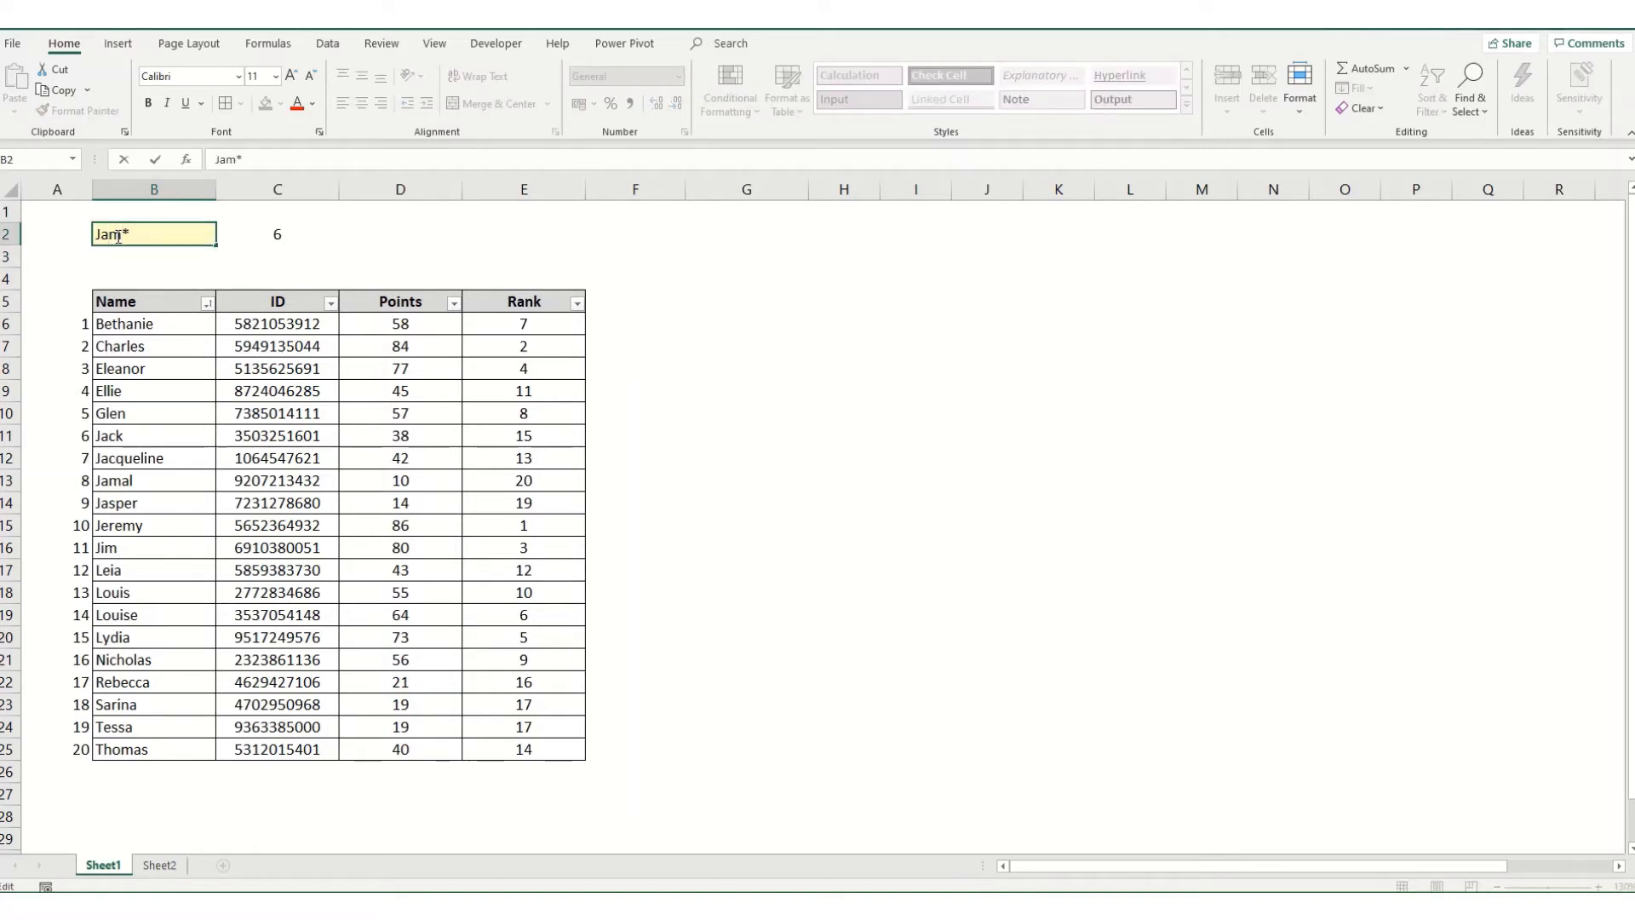
pyautogui.press('Return')
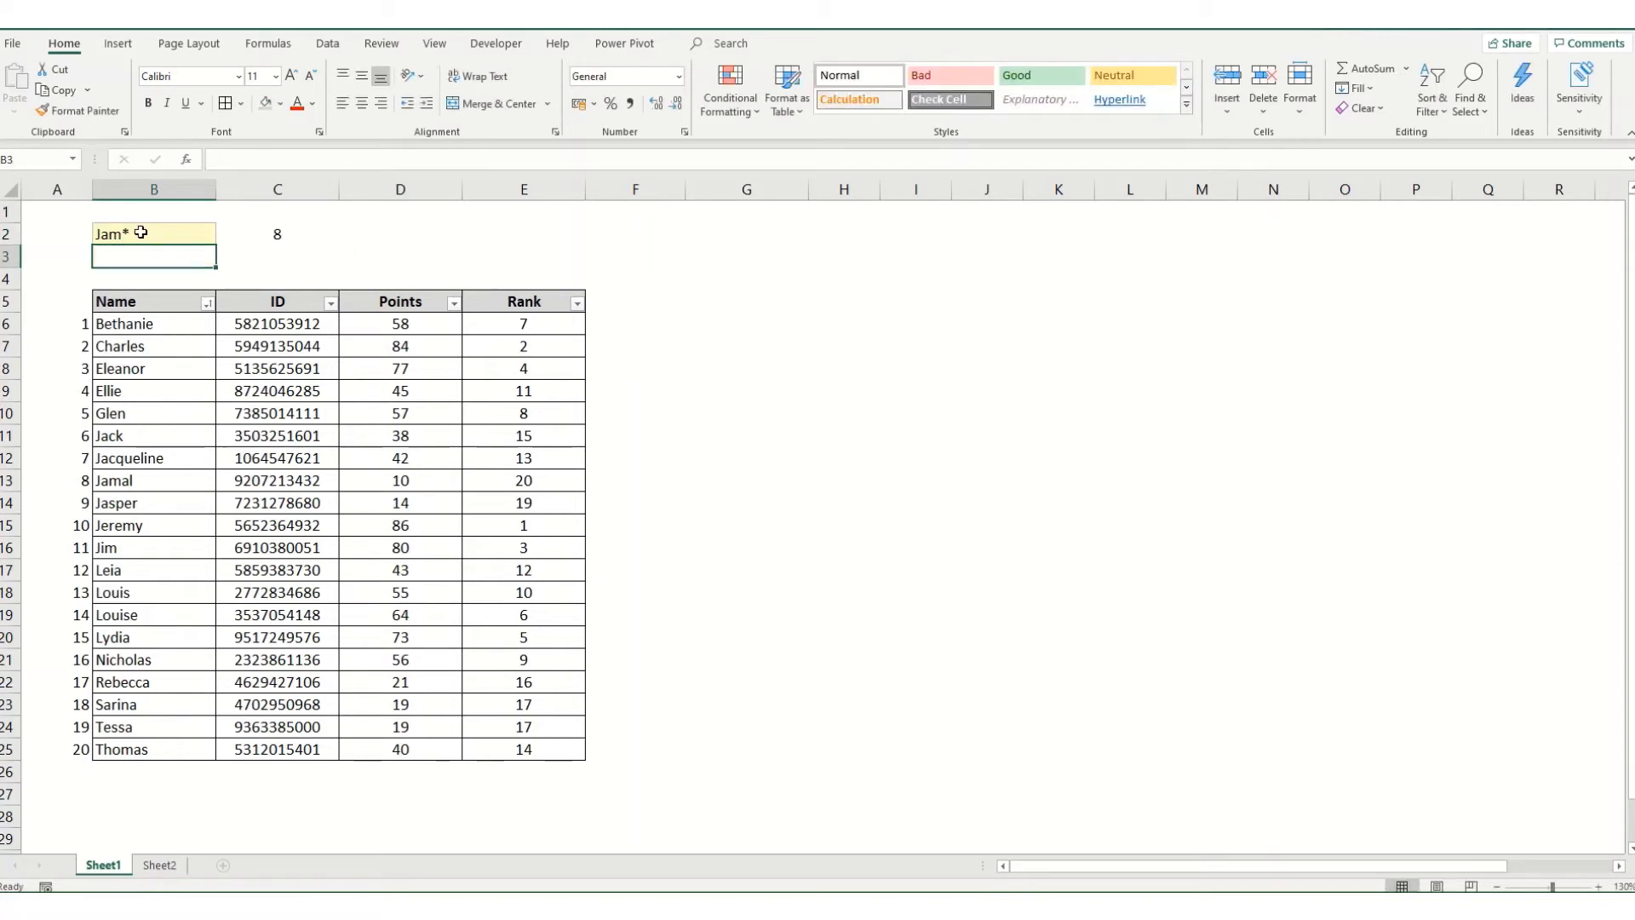
# - Clear cells B2:C2 and begin a MATCH formula in C2 with B2 as the lookup value
pyautogui.moveTo(135, 234); pyautogui.dragTo(263, 230)
pyautogui.press('Delete')
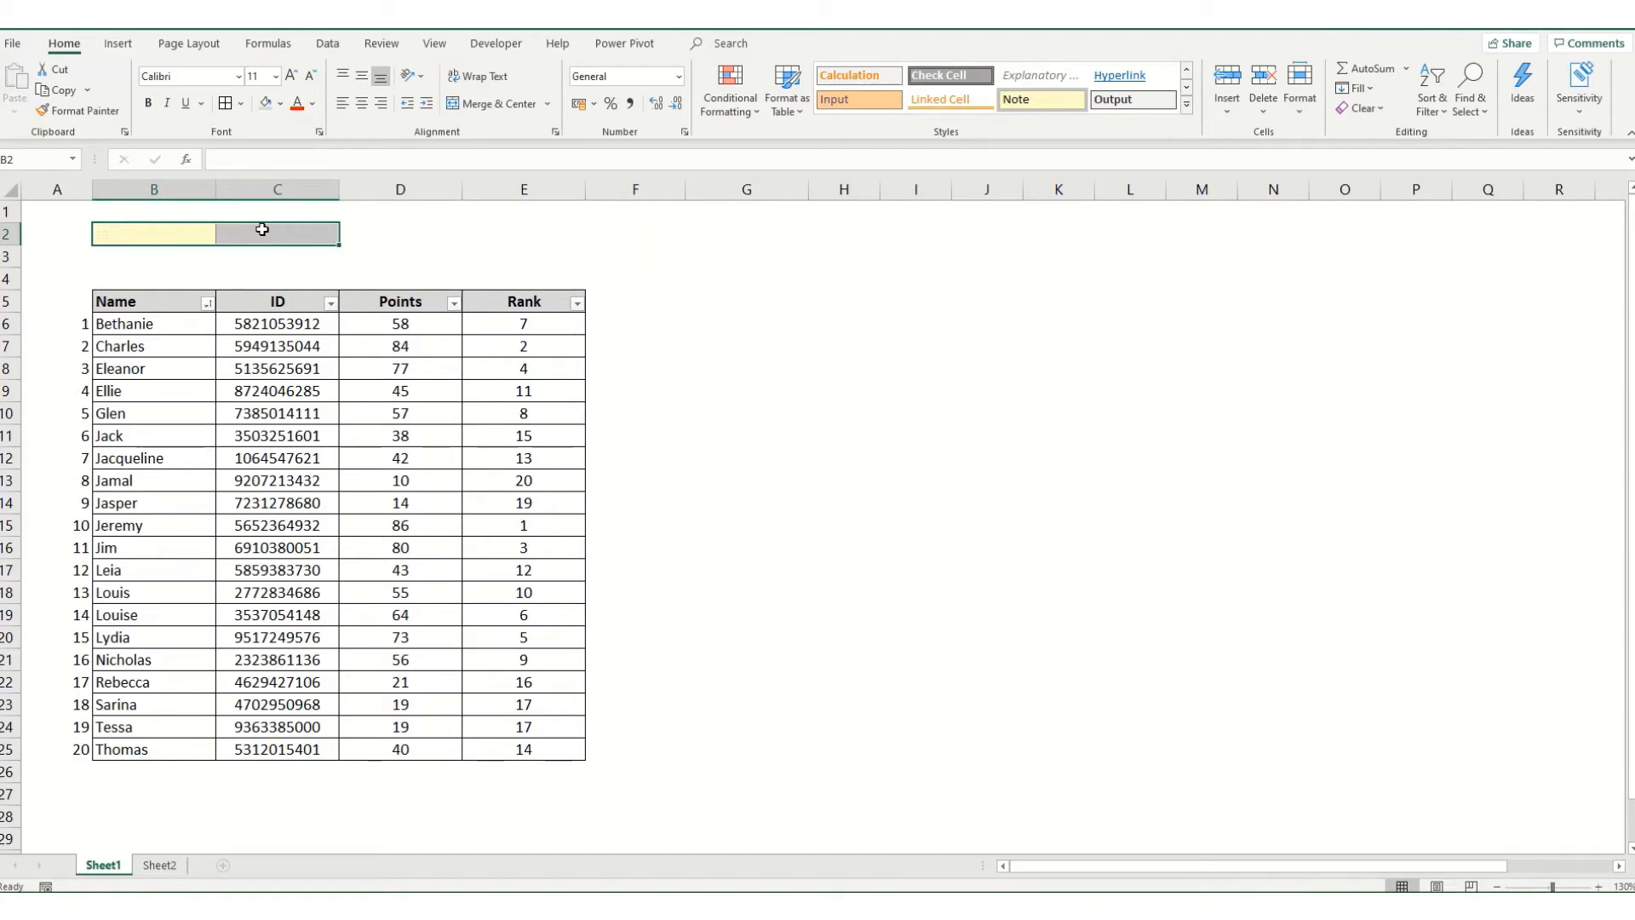
pyautogui.click(258, 233)
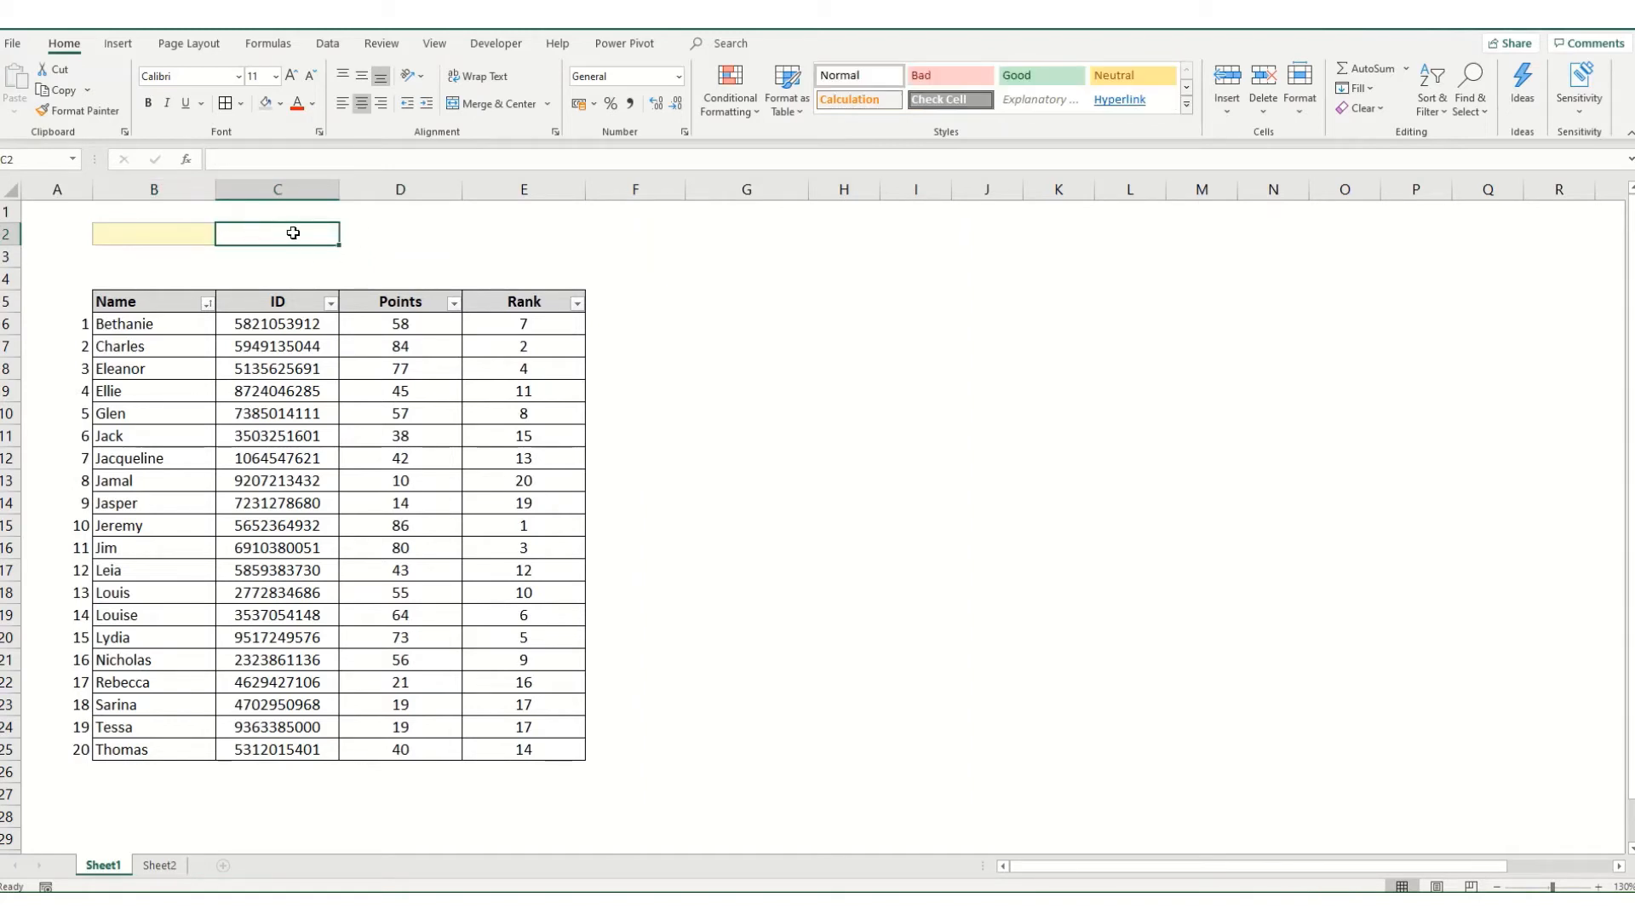
pyautogui.click(237, 156)
pyautogui.write('=m')
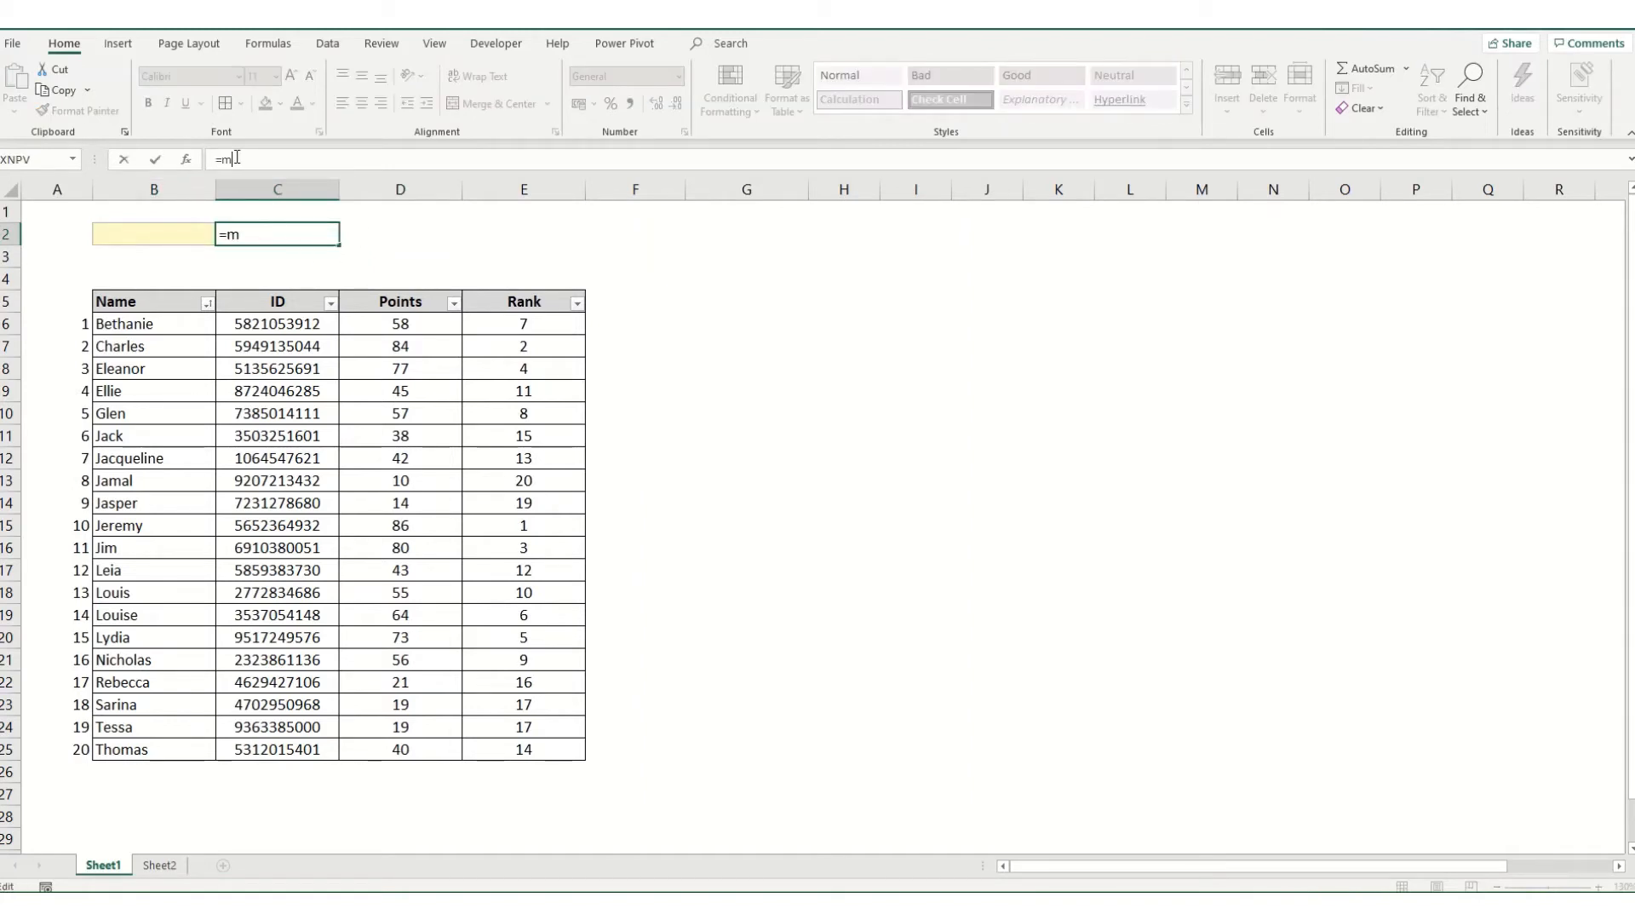
pyautogui.press('Tab')
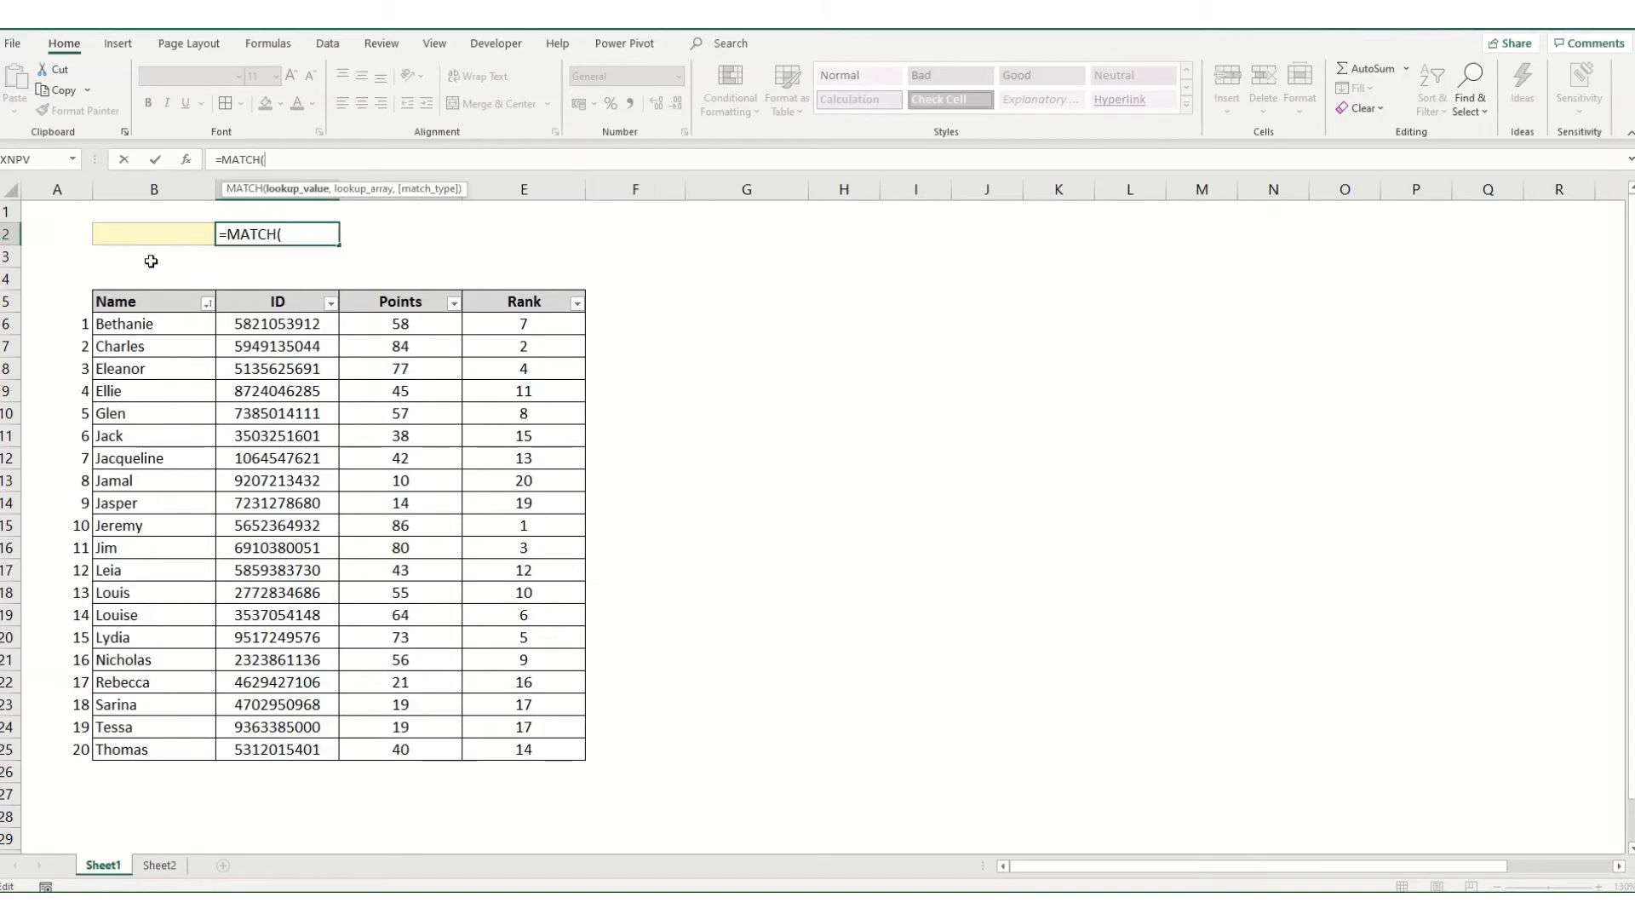
pyautogui.click(179, 236)
pyautogui.write(',')
# - Complete the MATCH formula with the absolute Points range $D$6:$D$25 as lookup array and 1 as match type
pyautogui.moveTo(390, 293); pyautogui.dragTo(376, 750)
pyautogui.moveTo(391, 328); pyautogui.dragTo(435, 748)
pyautogui.press('F4')
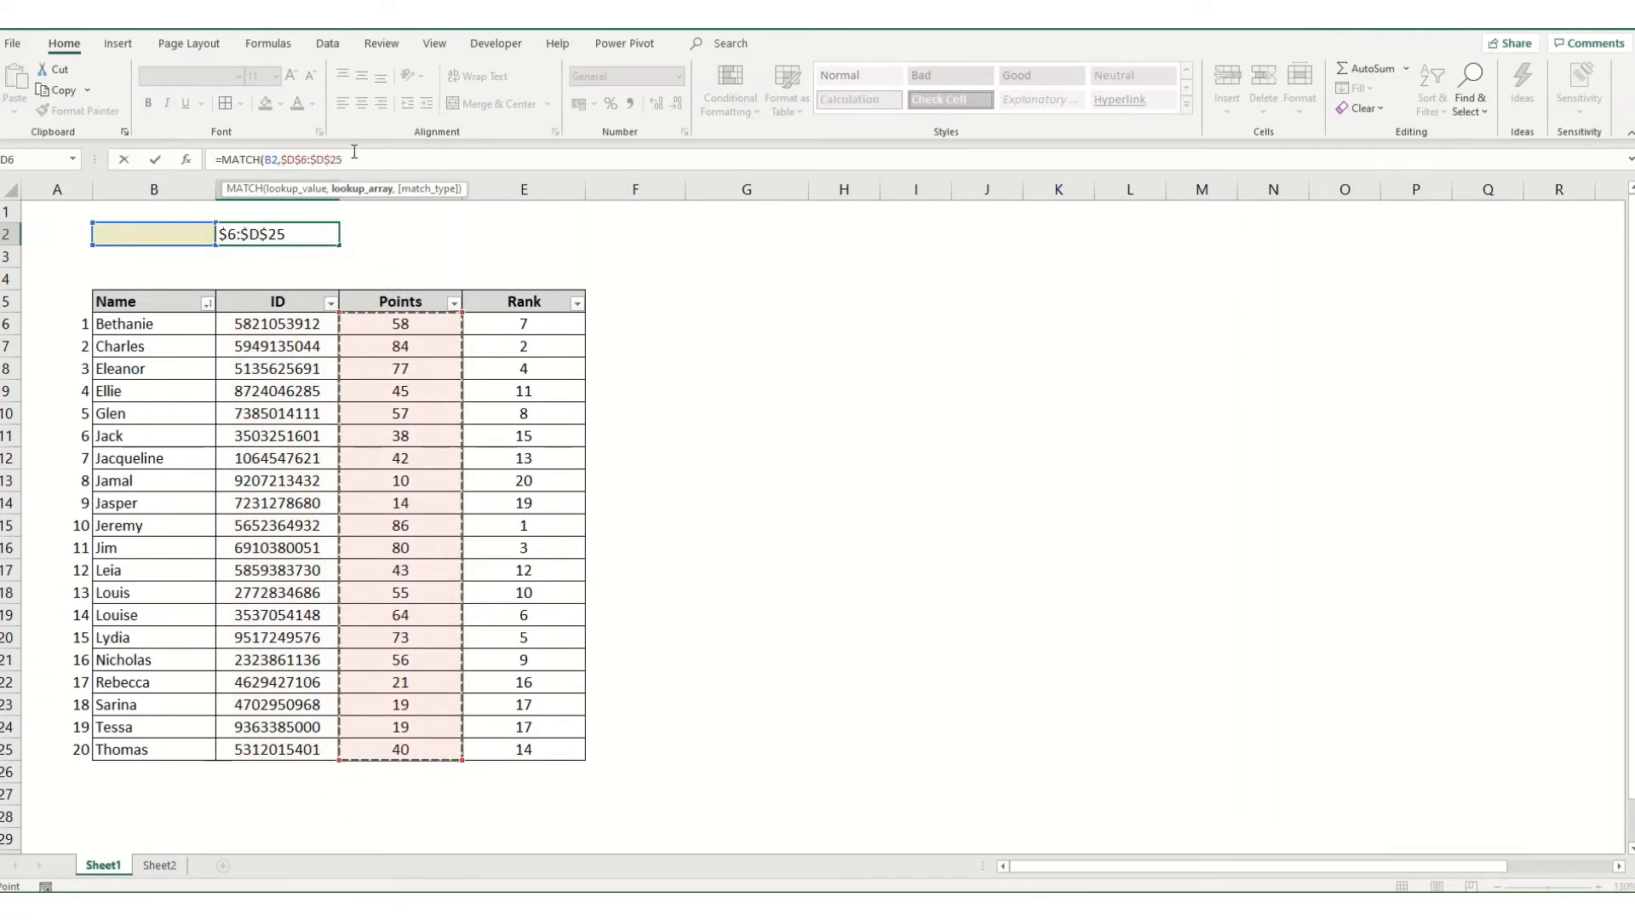
pyautogui.write(',')
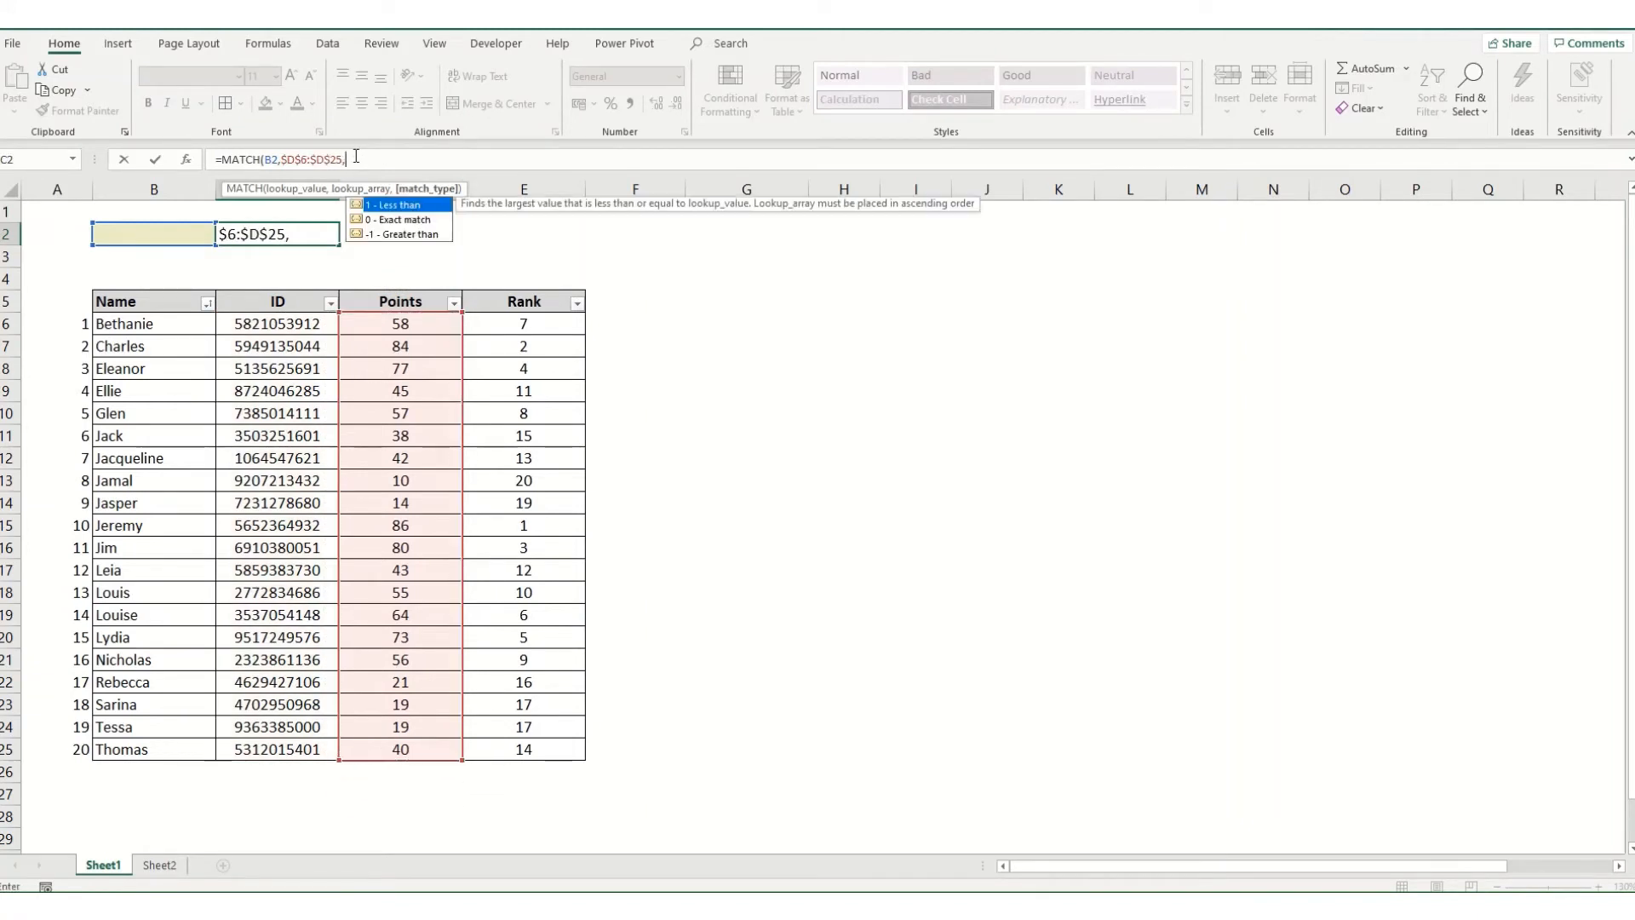
pyautogui.click(393, 208)
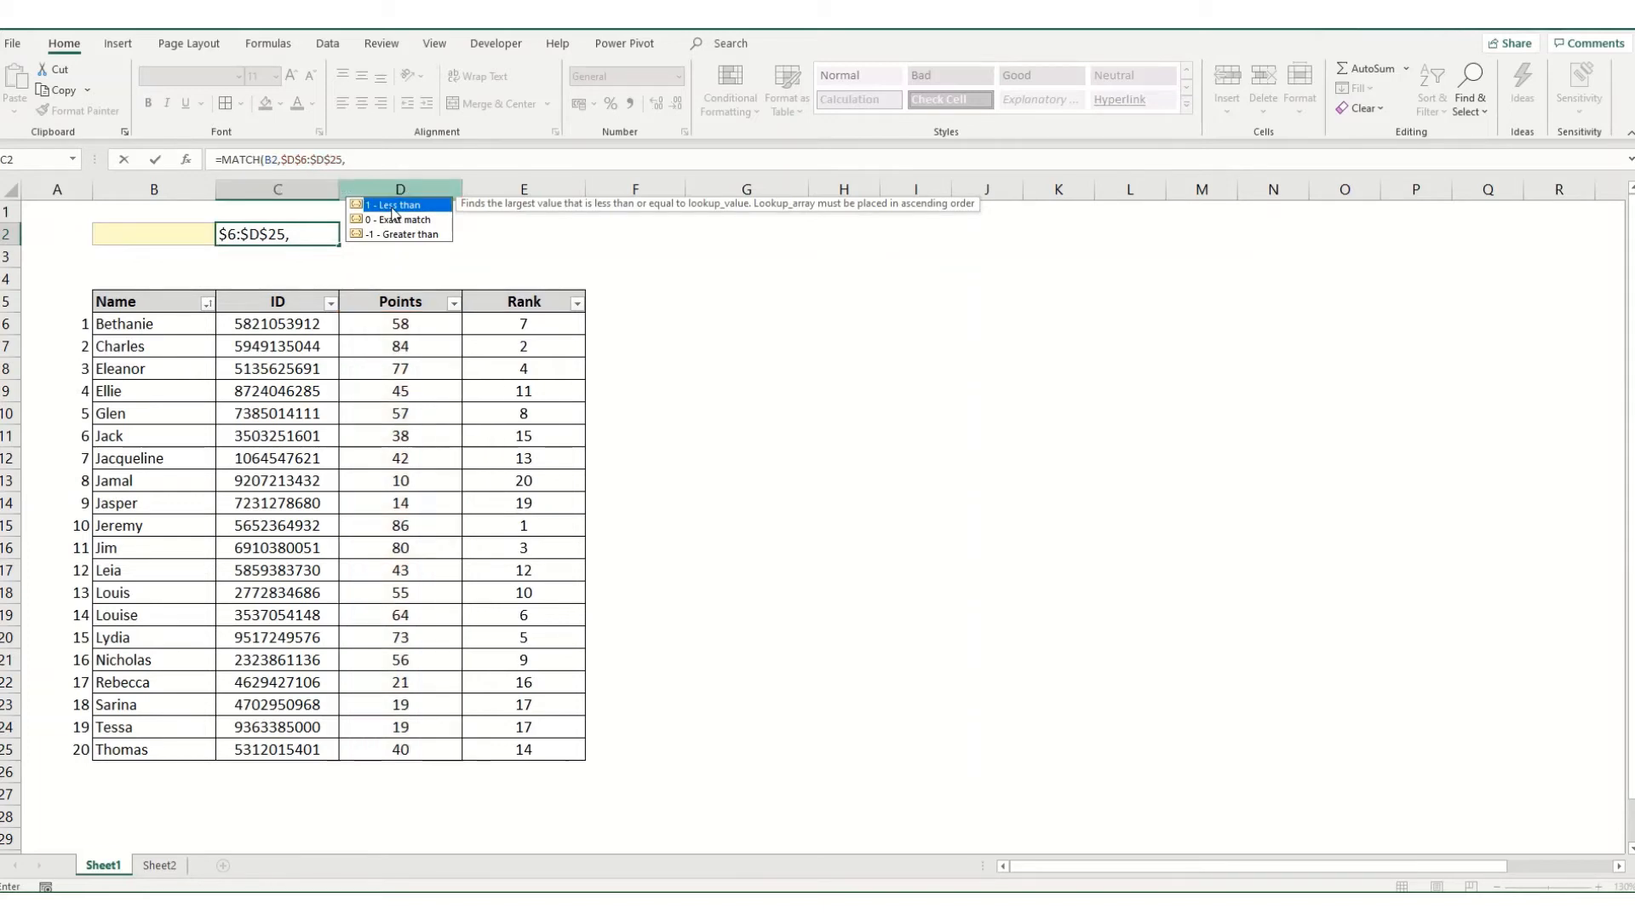
pyautogui.click(393, 210)
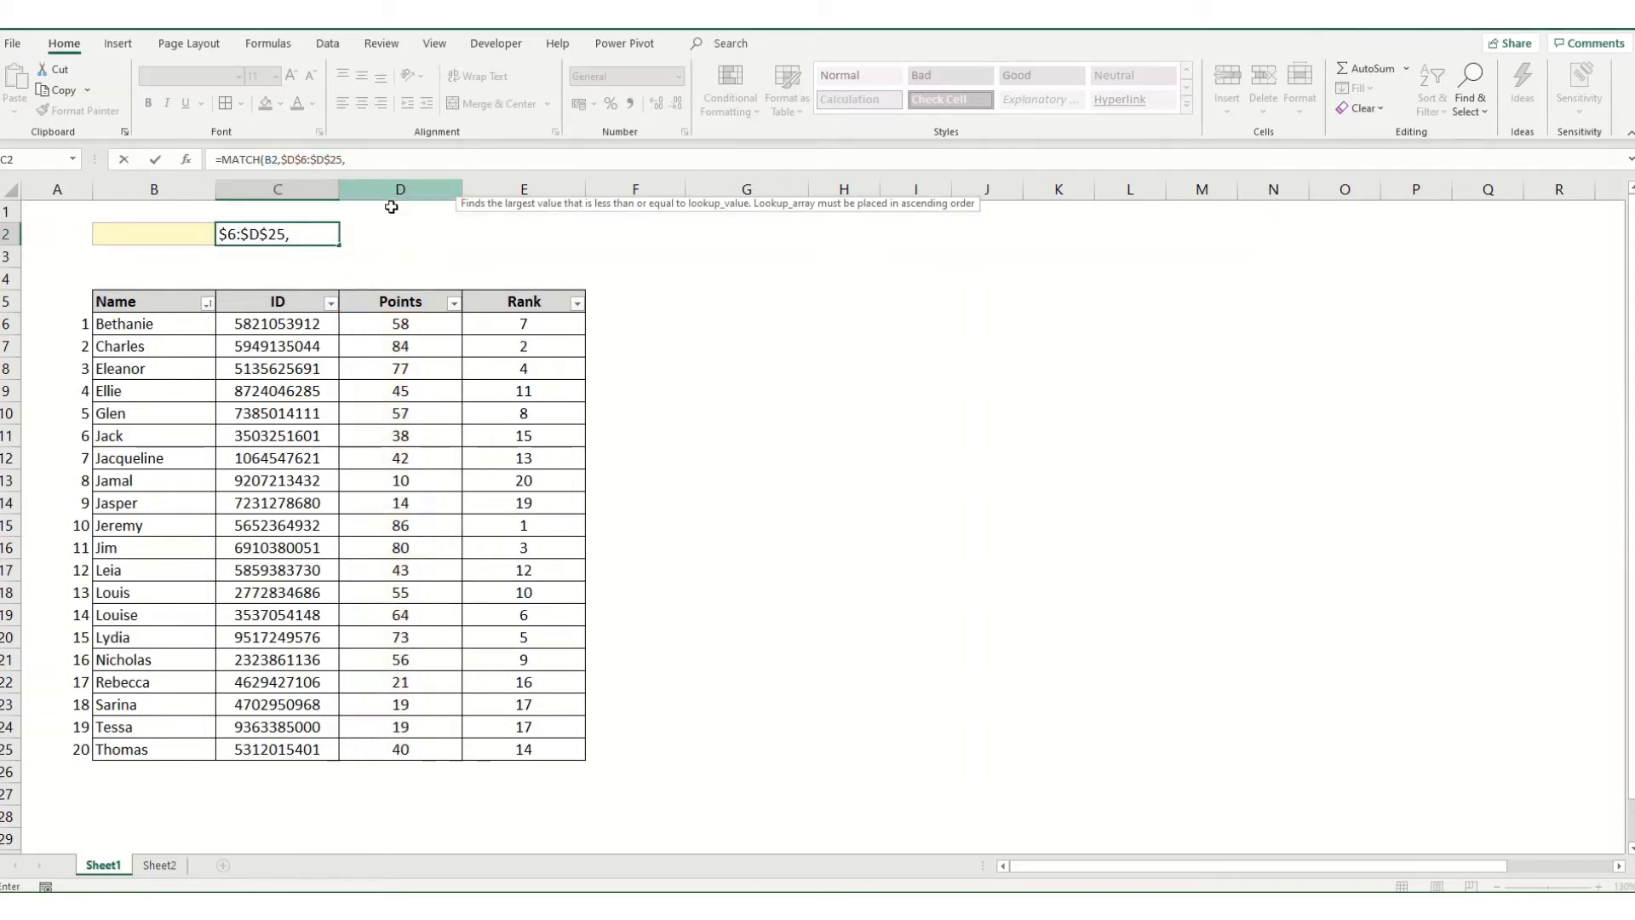
pyautogui.click(379, 160)
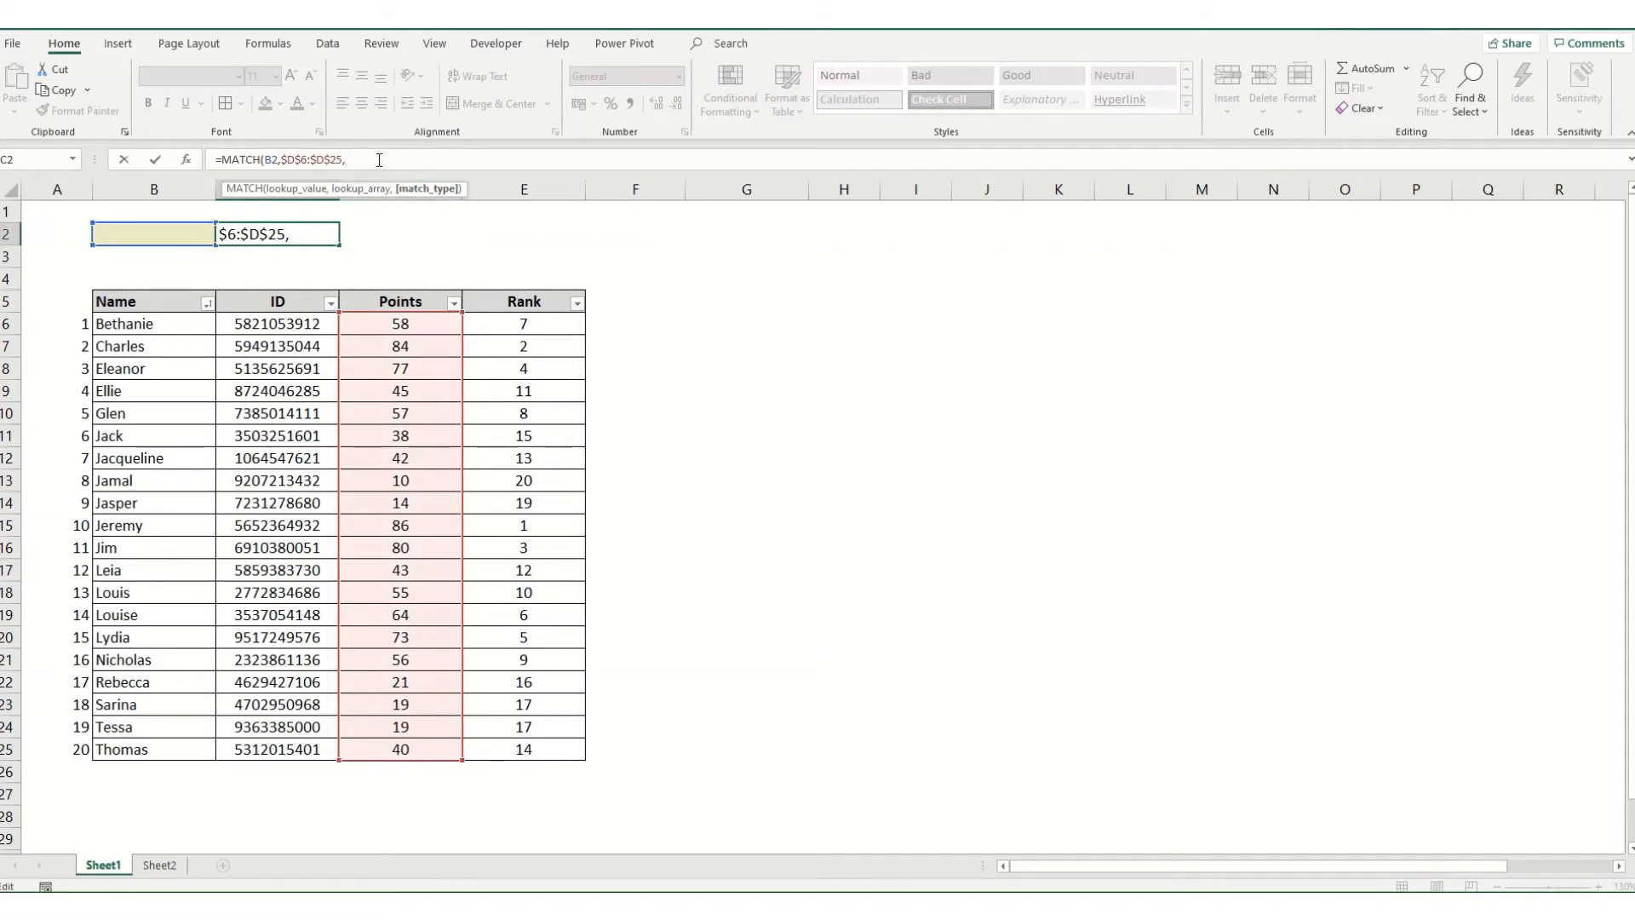
pyautogui.write('1')
pyautogui.press('Tab')
pyautogui.press('Tab')
# - Enter 60 as the lookup value in cell B2 and highlight worksheet row 14
pyautogui.click(169, 236)
pyautogui.write('6')
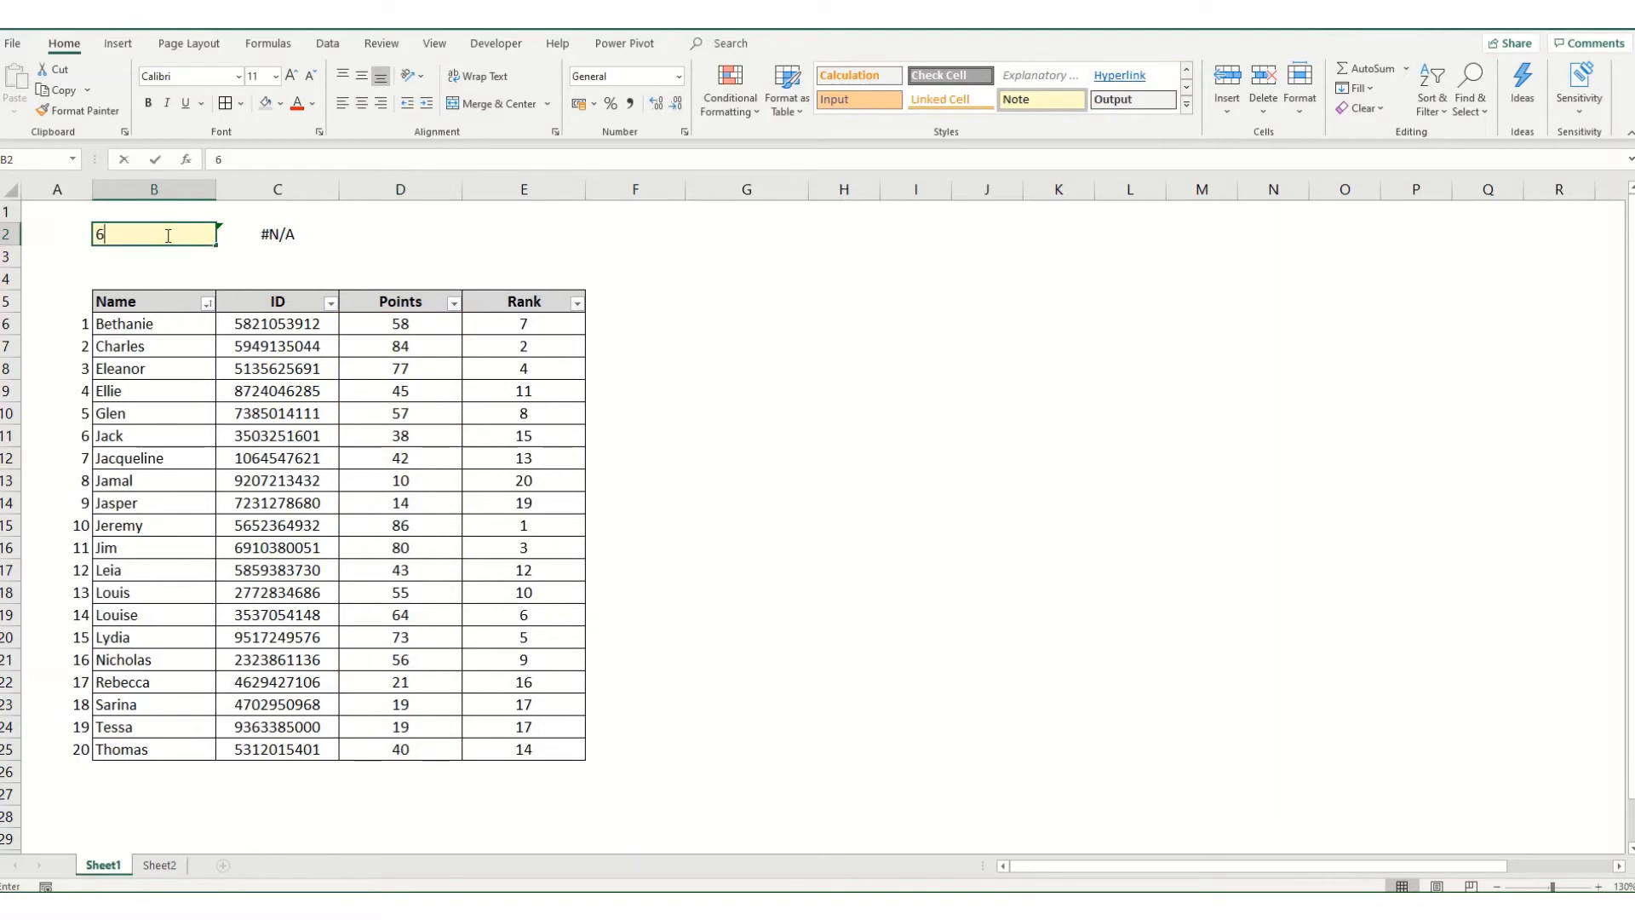
pyautogui.write('0')
pyautogui.press('Return')
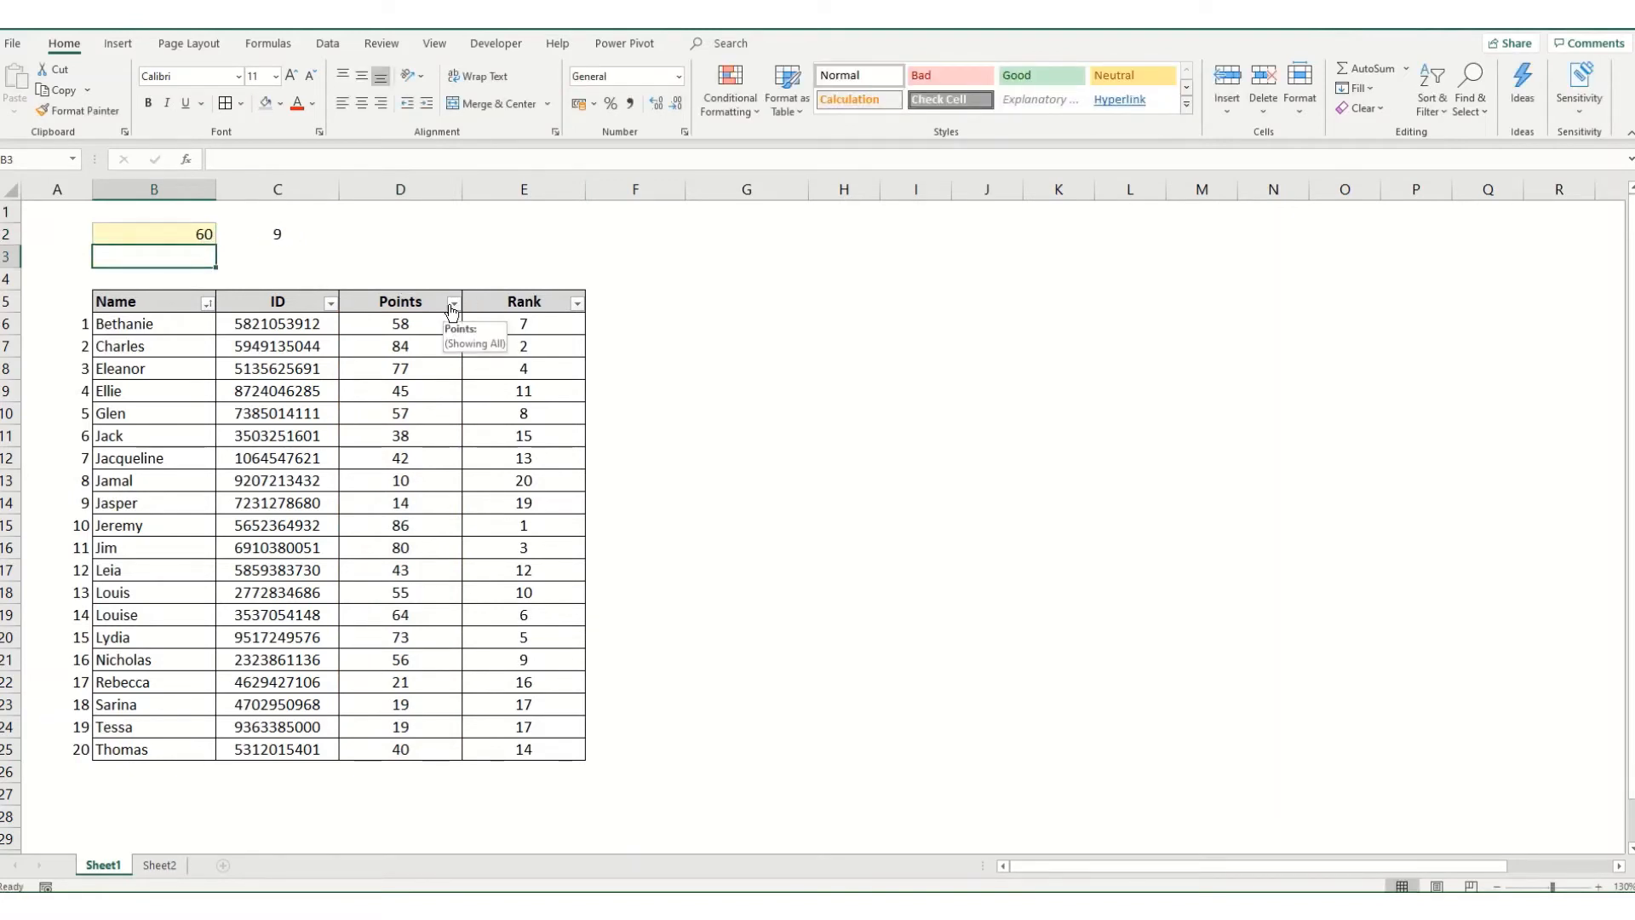
pyautogui.click(7, 503)
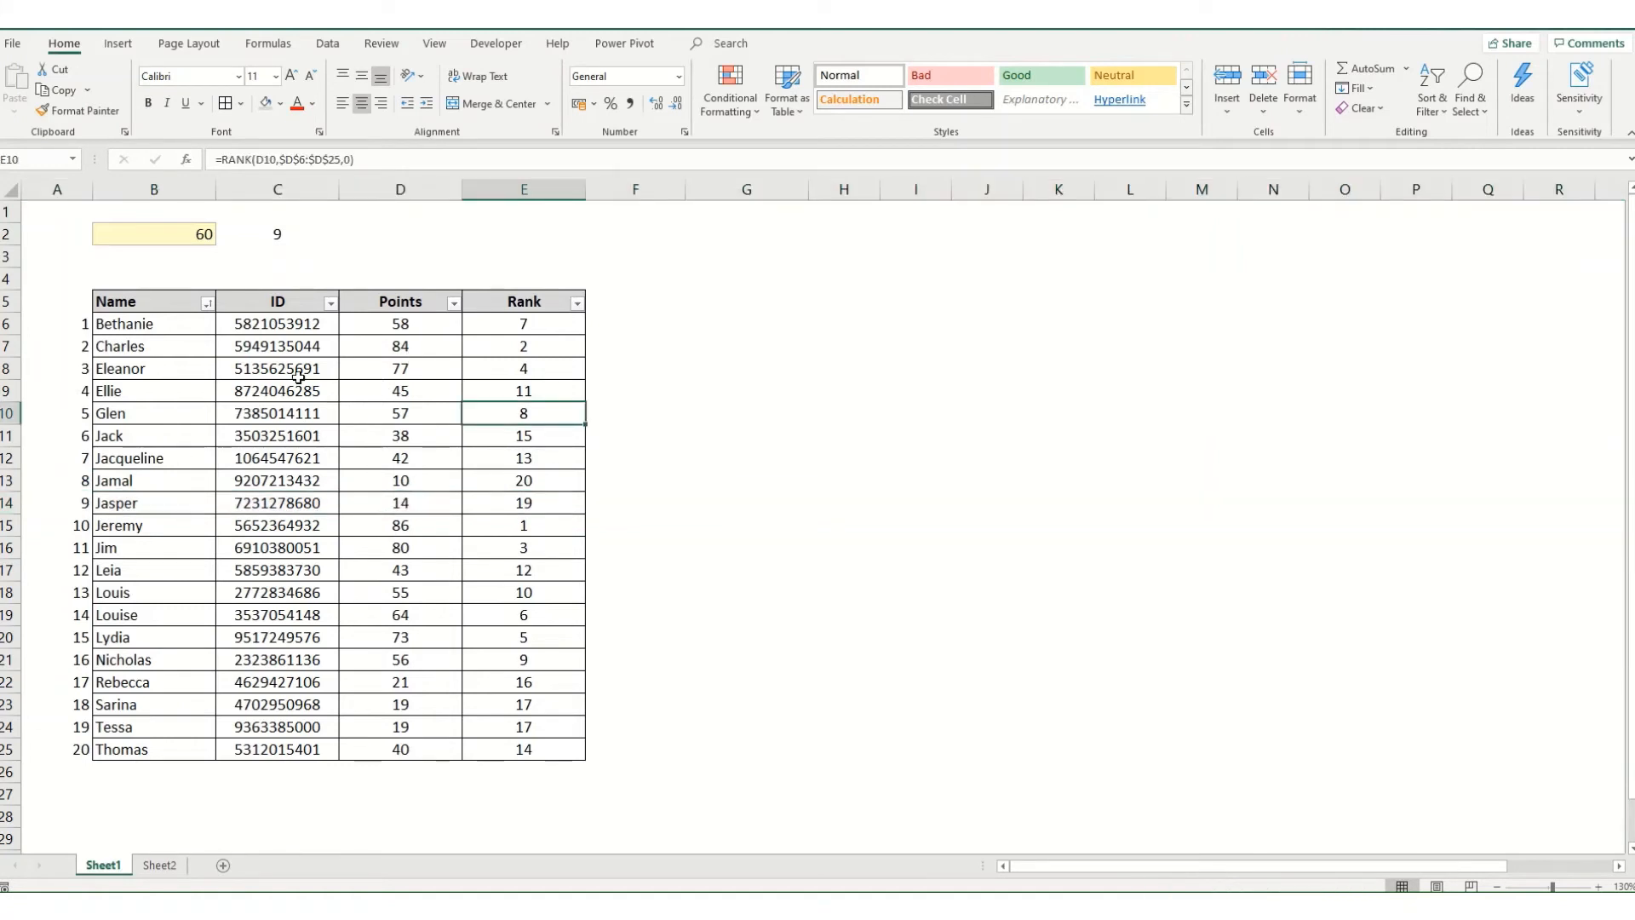
# - Sort the Points column from smallest to largest, check the formula in C2 and highlight worksheet row 19
pyautogui.click(453, 303)
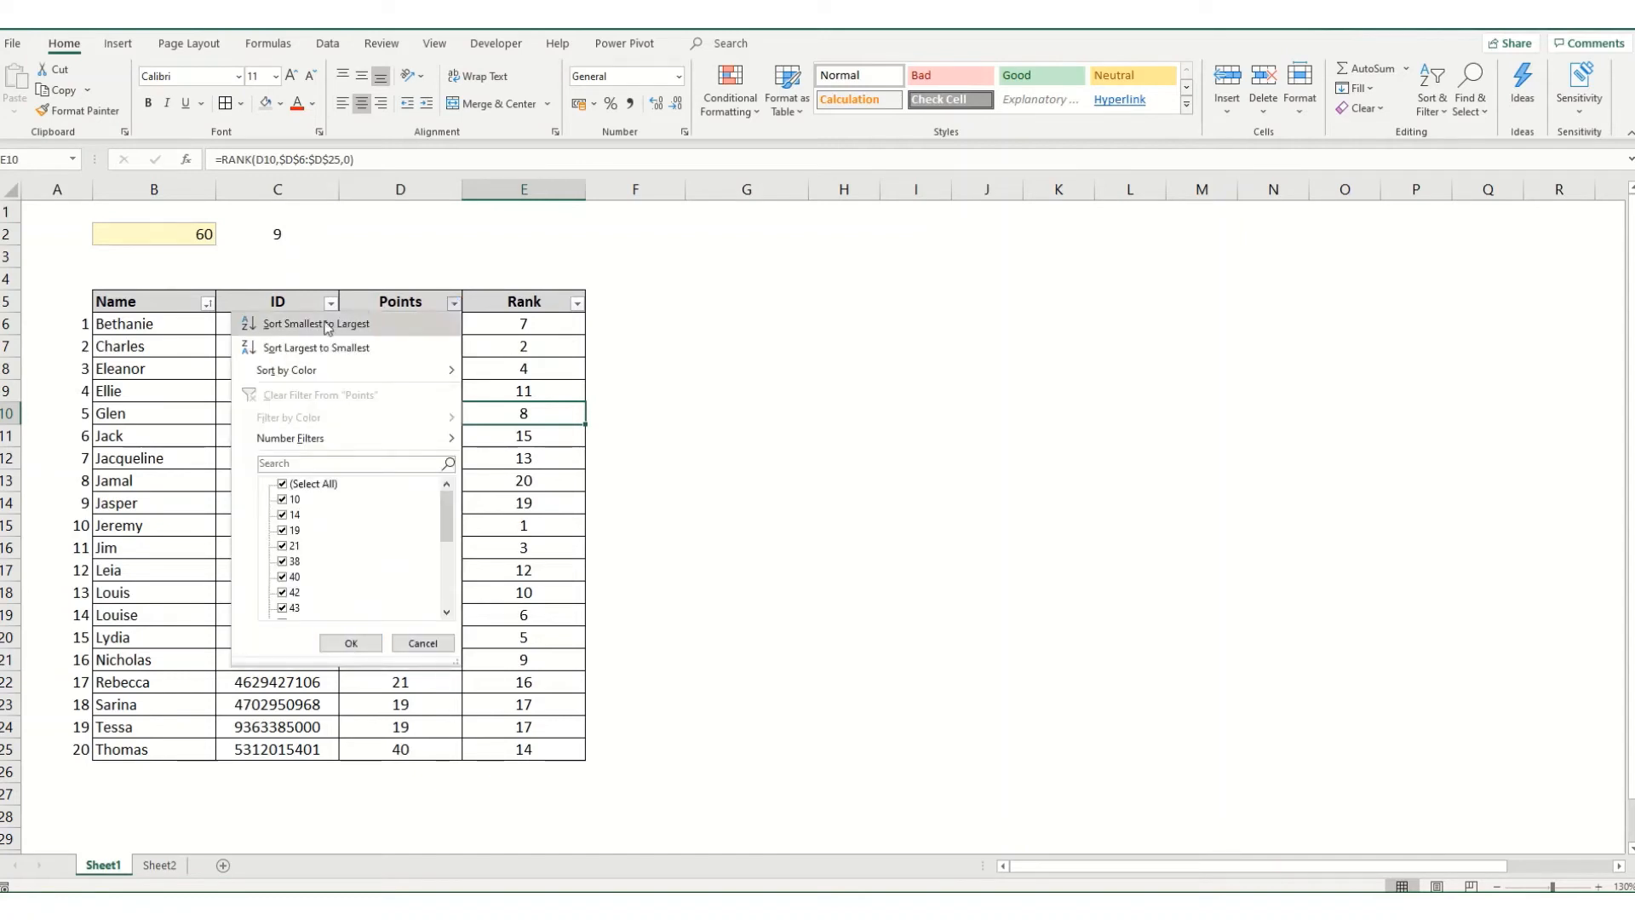
pyautogui.click(326, 328)
pyautogui.click(277, 235)
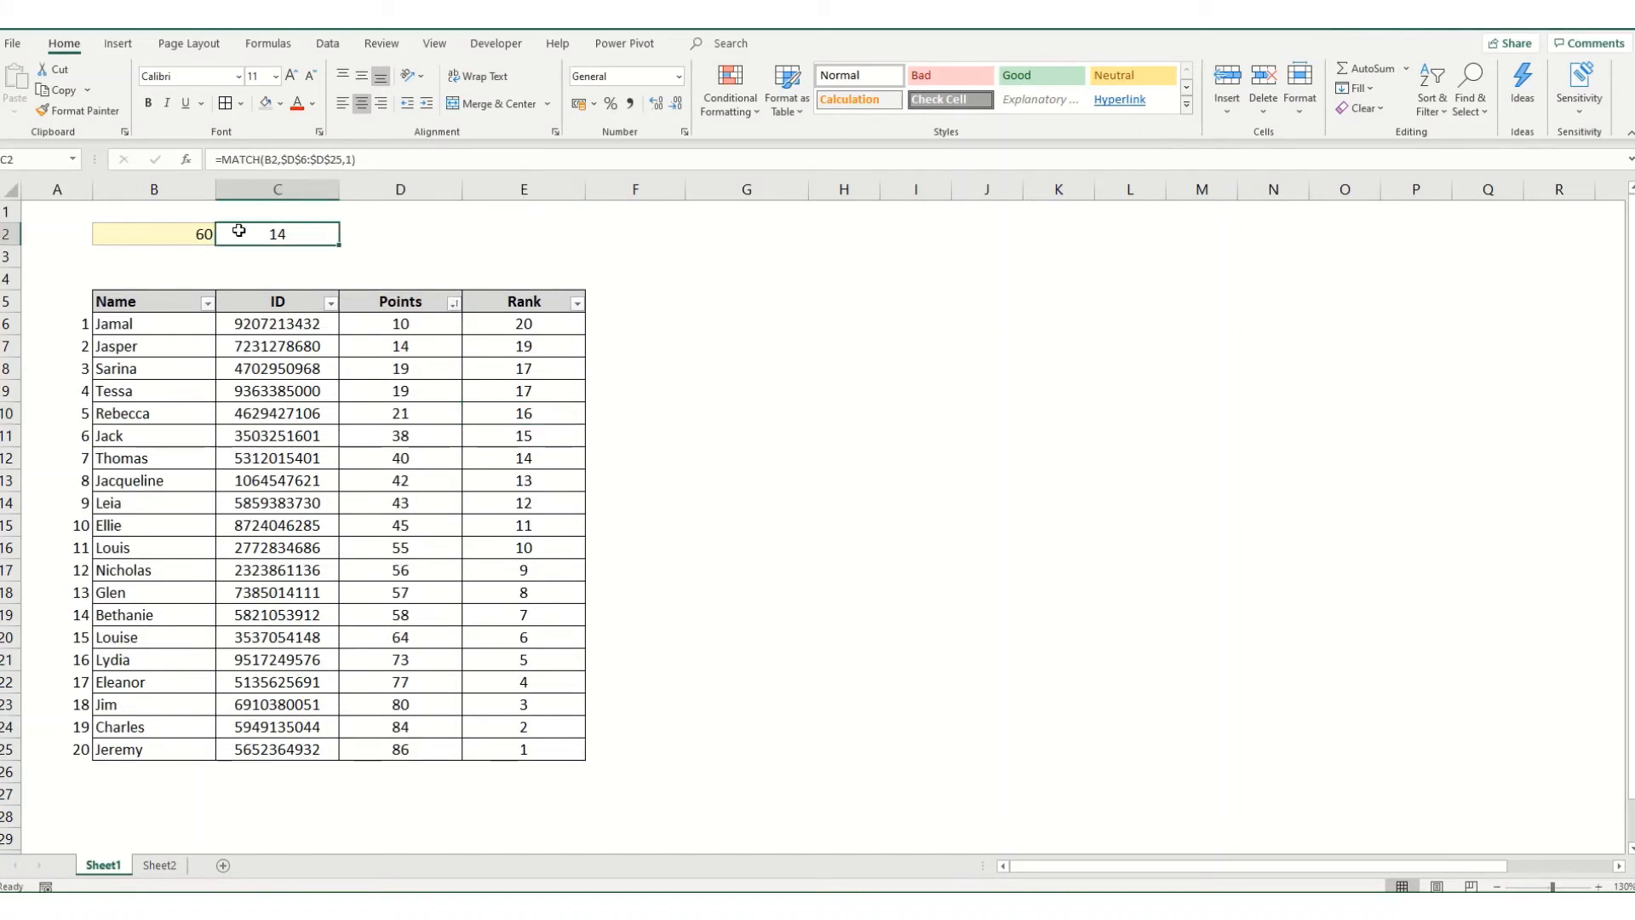
pyautogui.click(5, 614)
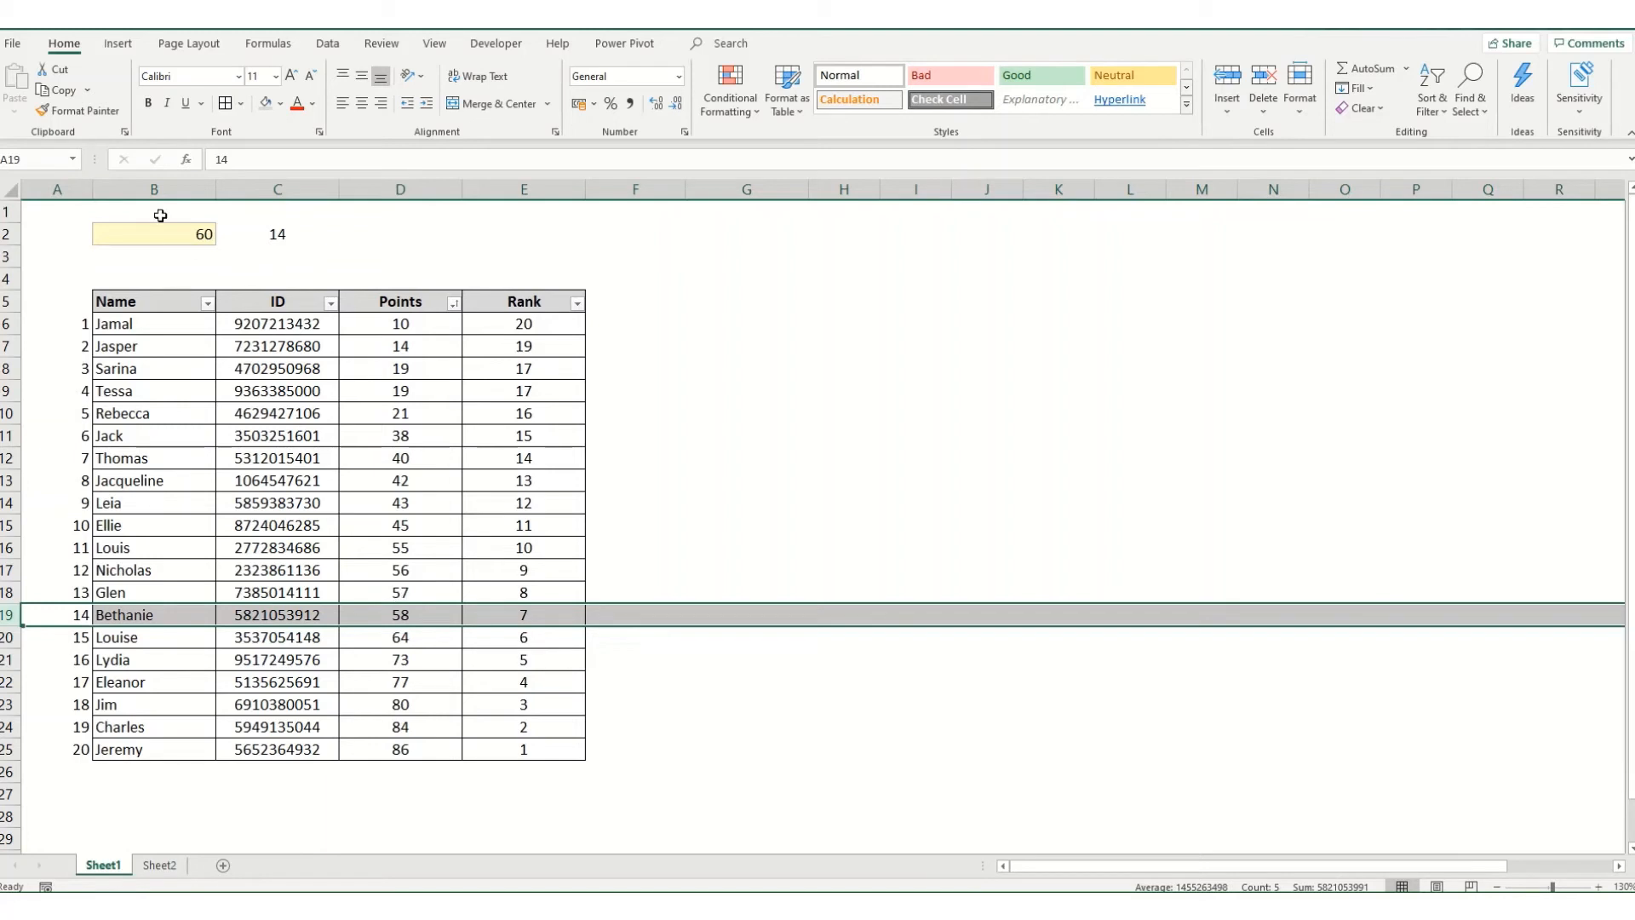
# - Change the match type of the MATCH formula in C2 to -1
pyautogui.click(273, 235)
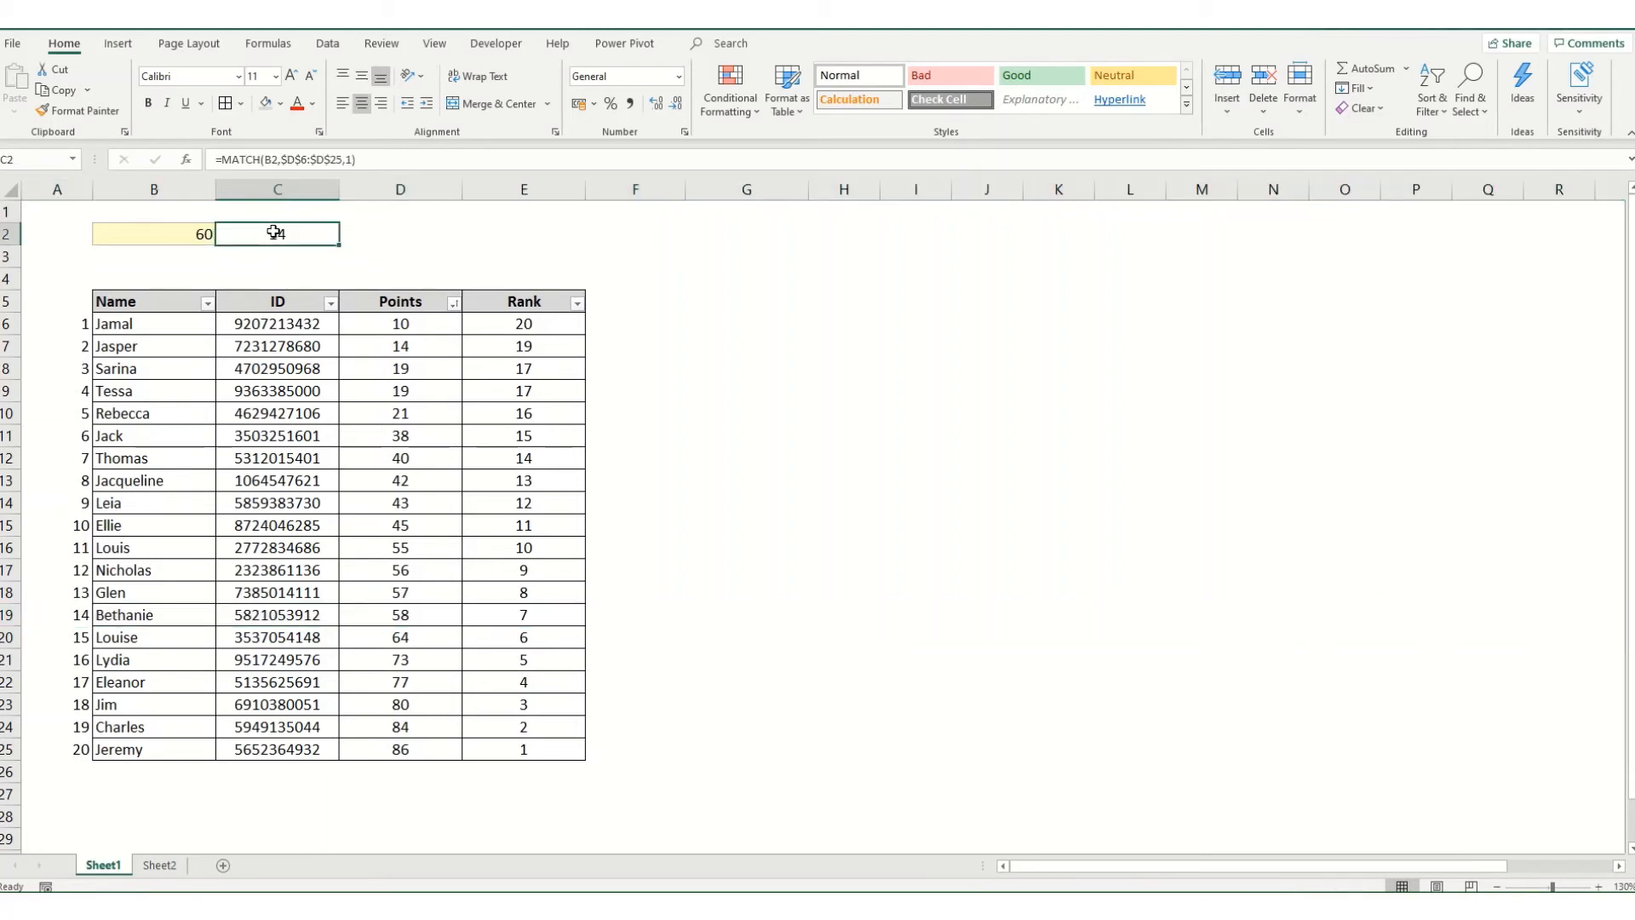
pyautogui.click(348, 159)
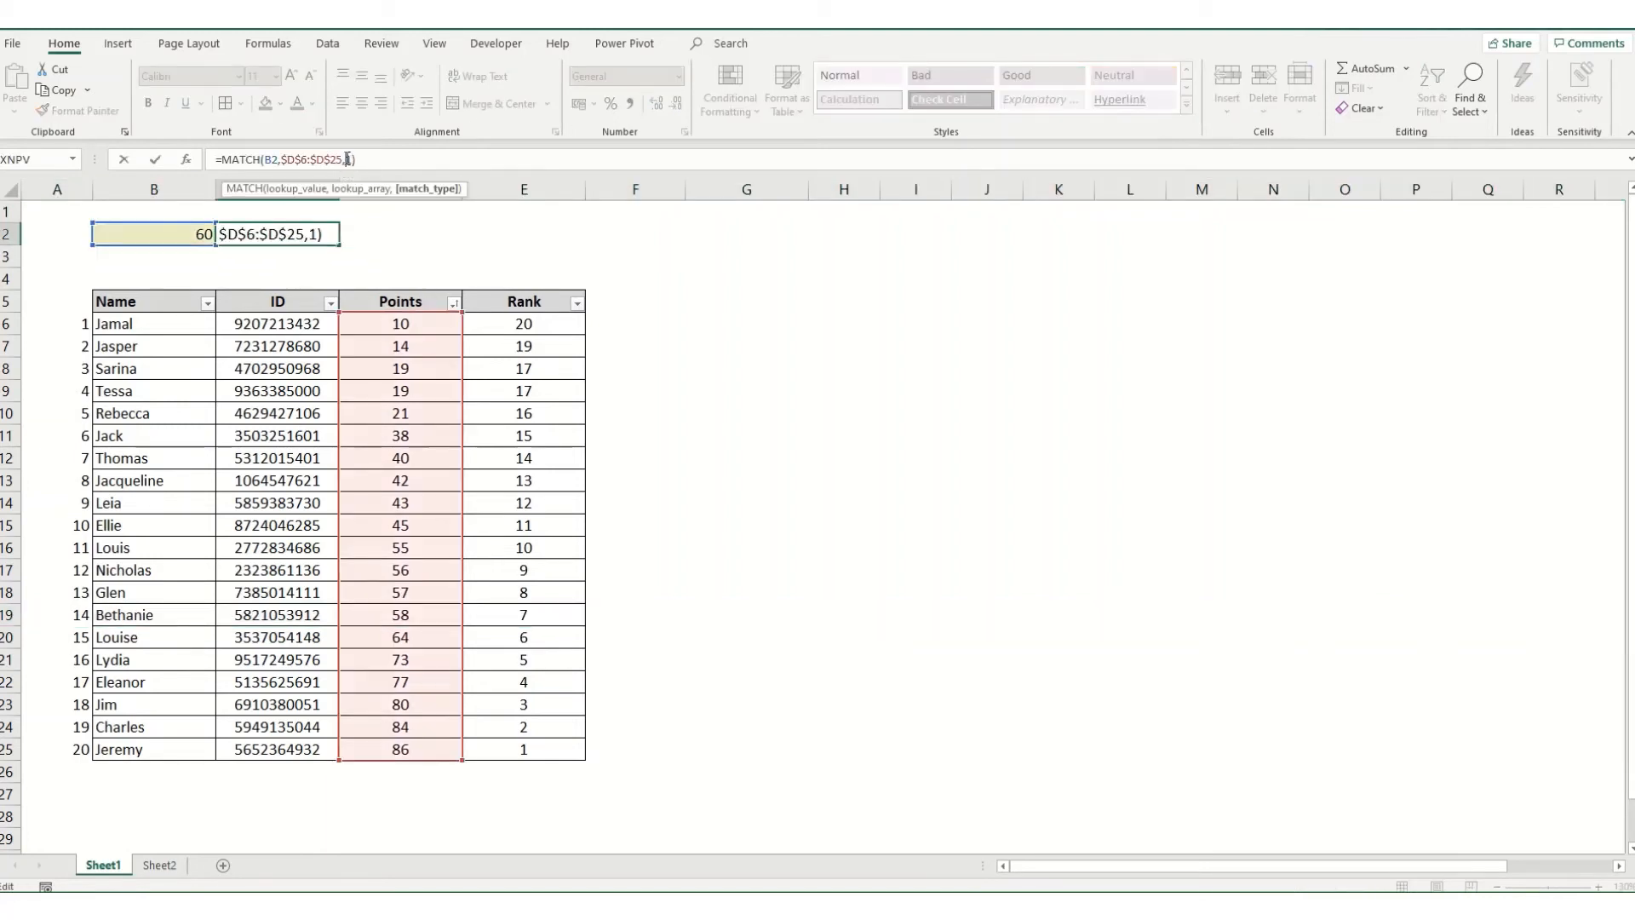
pyautogui.write('-')
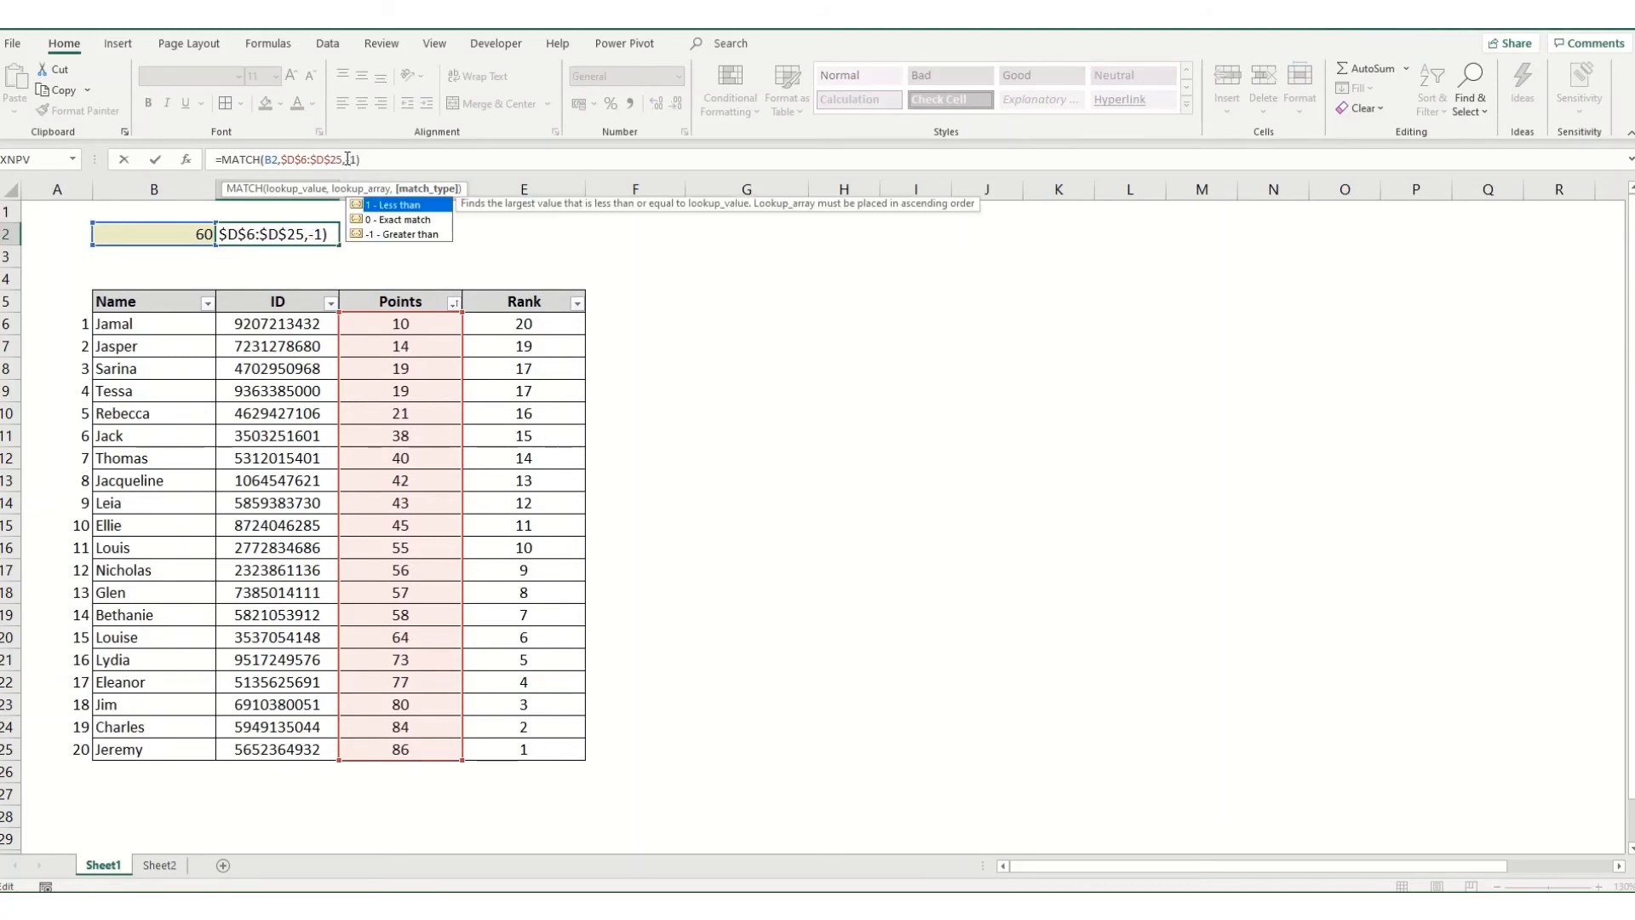
pyautogui.press('Down')
pyautogui.press('Down')
pyautogui.press('Return')
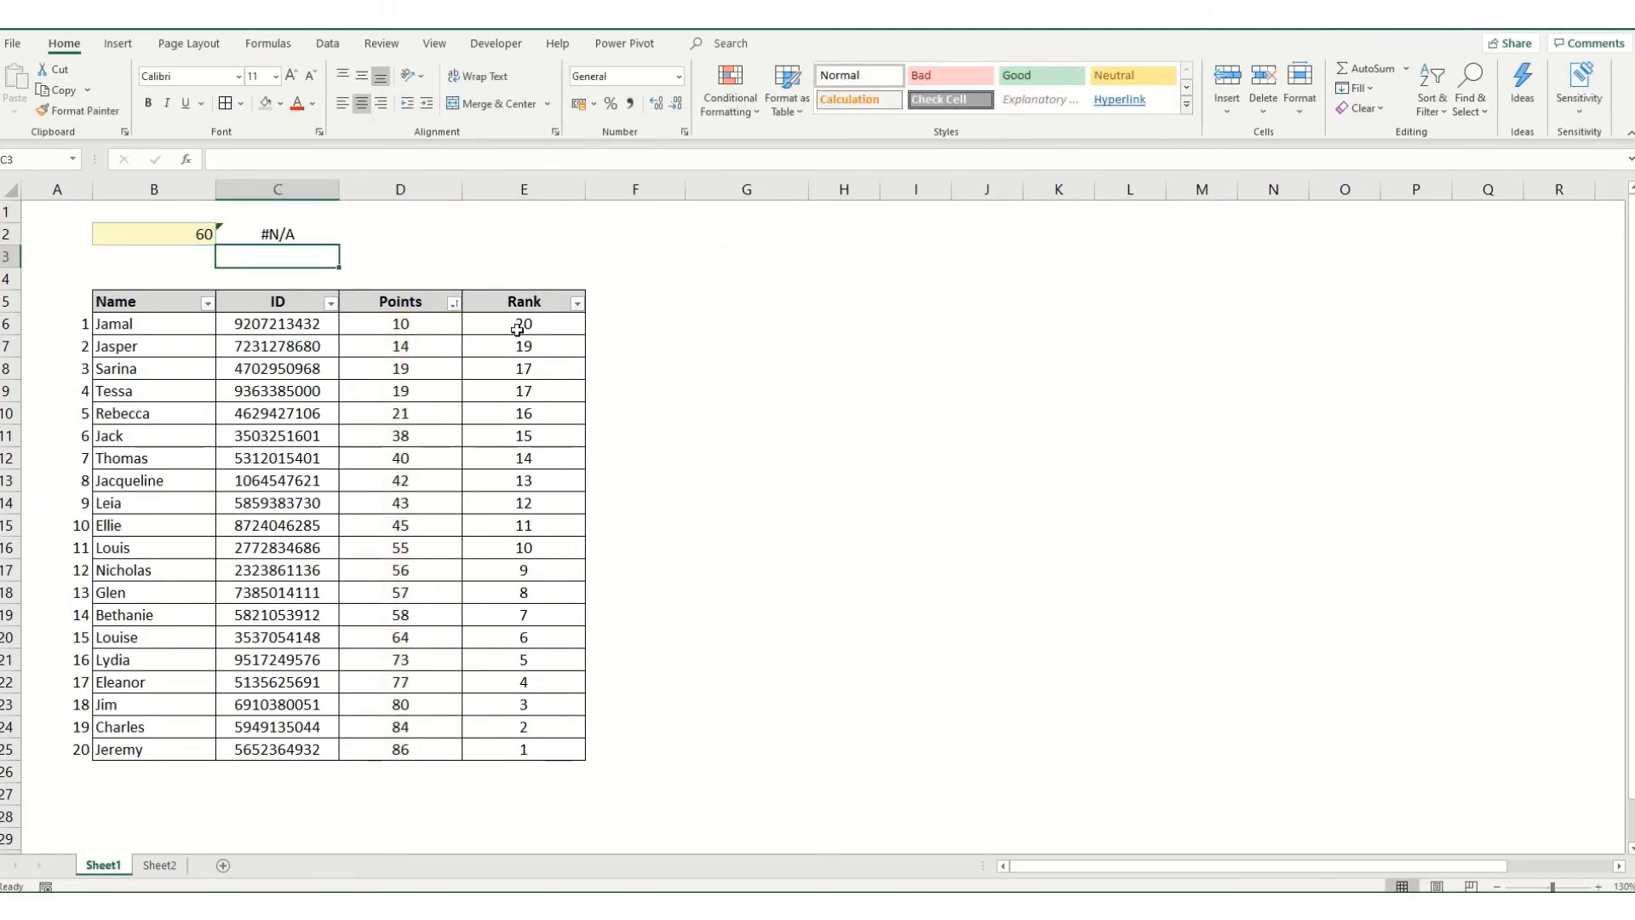
# - Sort the Points column from largest to smallest and highlight worksheet row 11 to check the match
pyautogui.click(457, 317)
pyautogui.click(454, 304)
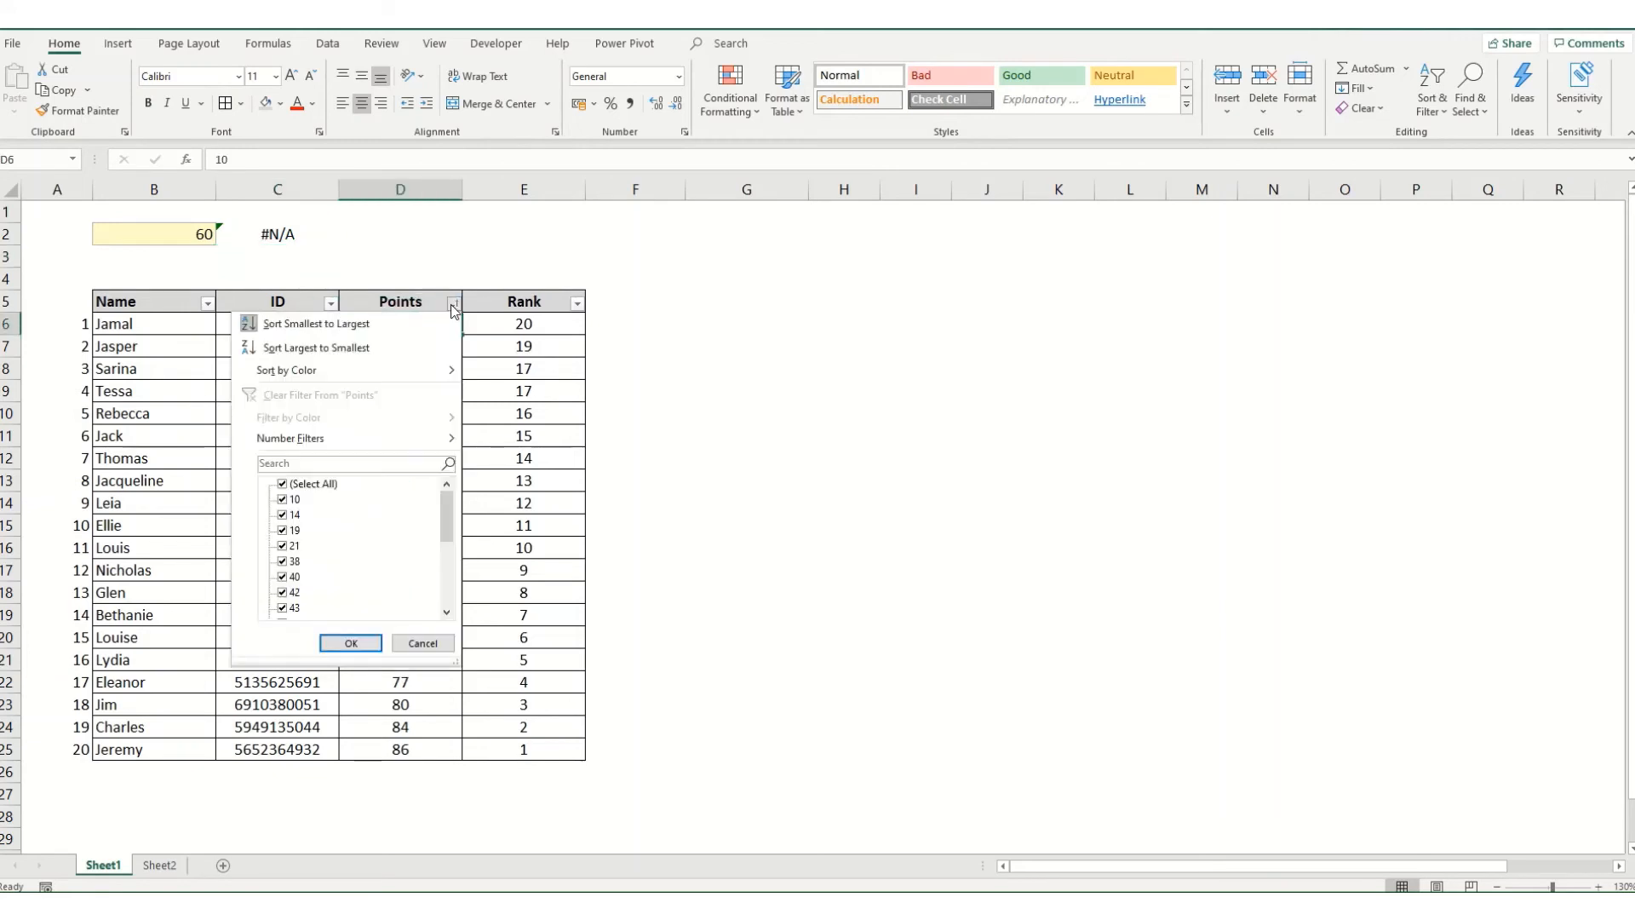
pyautogui.click(341, 350)
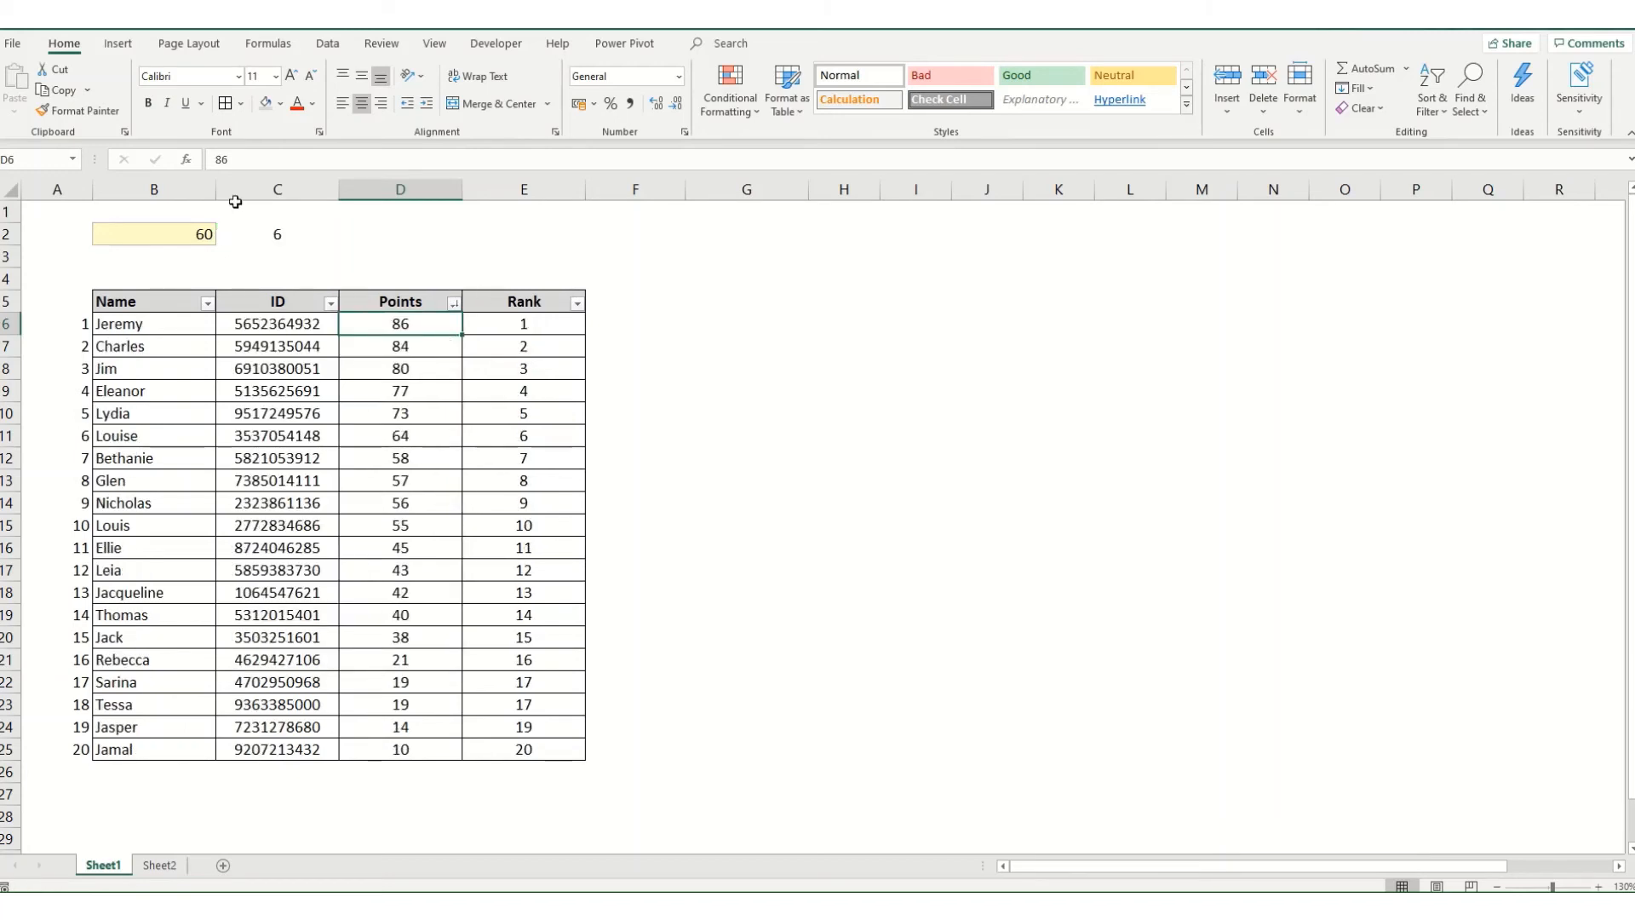
pyautogui.click(265, 231)
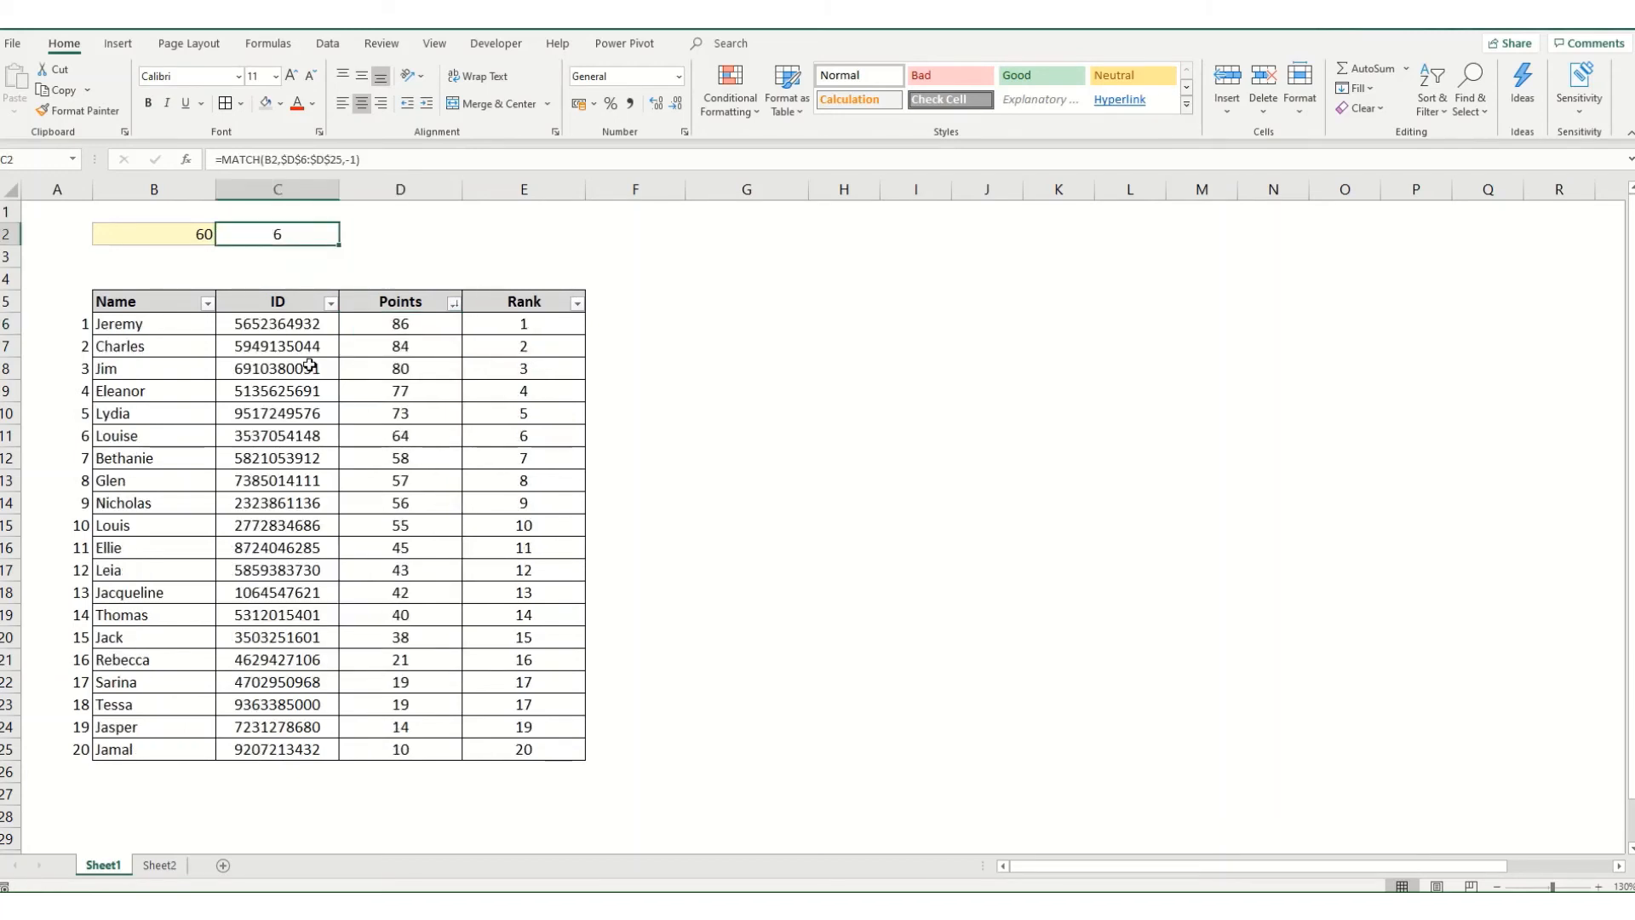
pyautogui.click(10, 435)
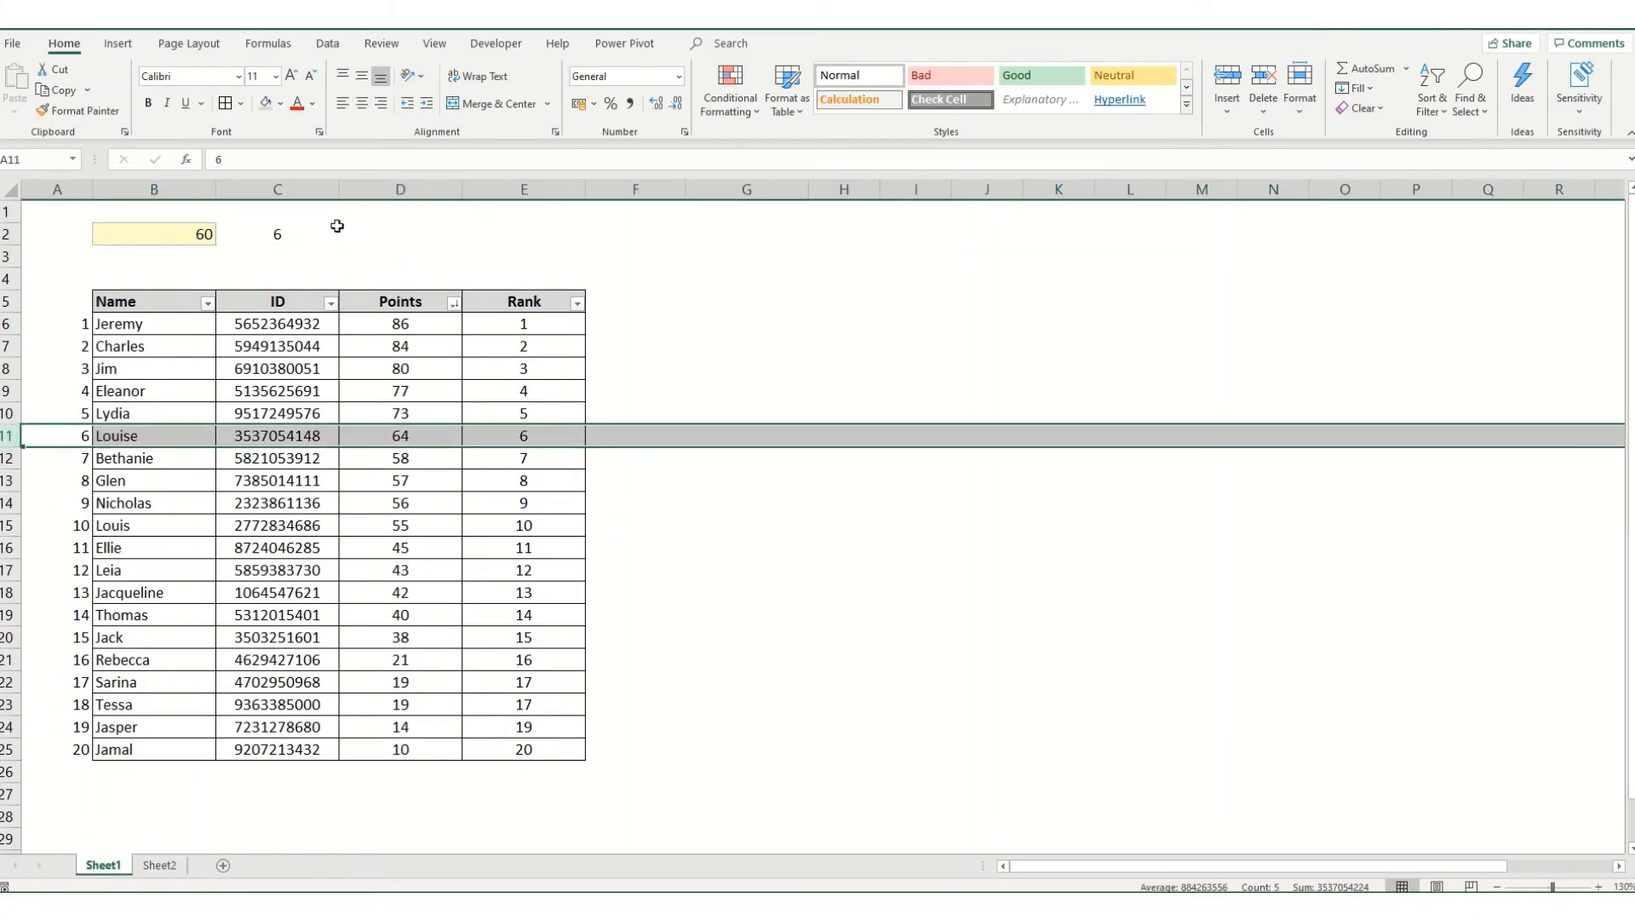
pyautogui.click(390, 233)
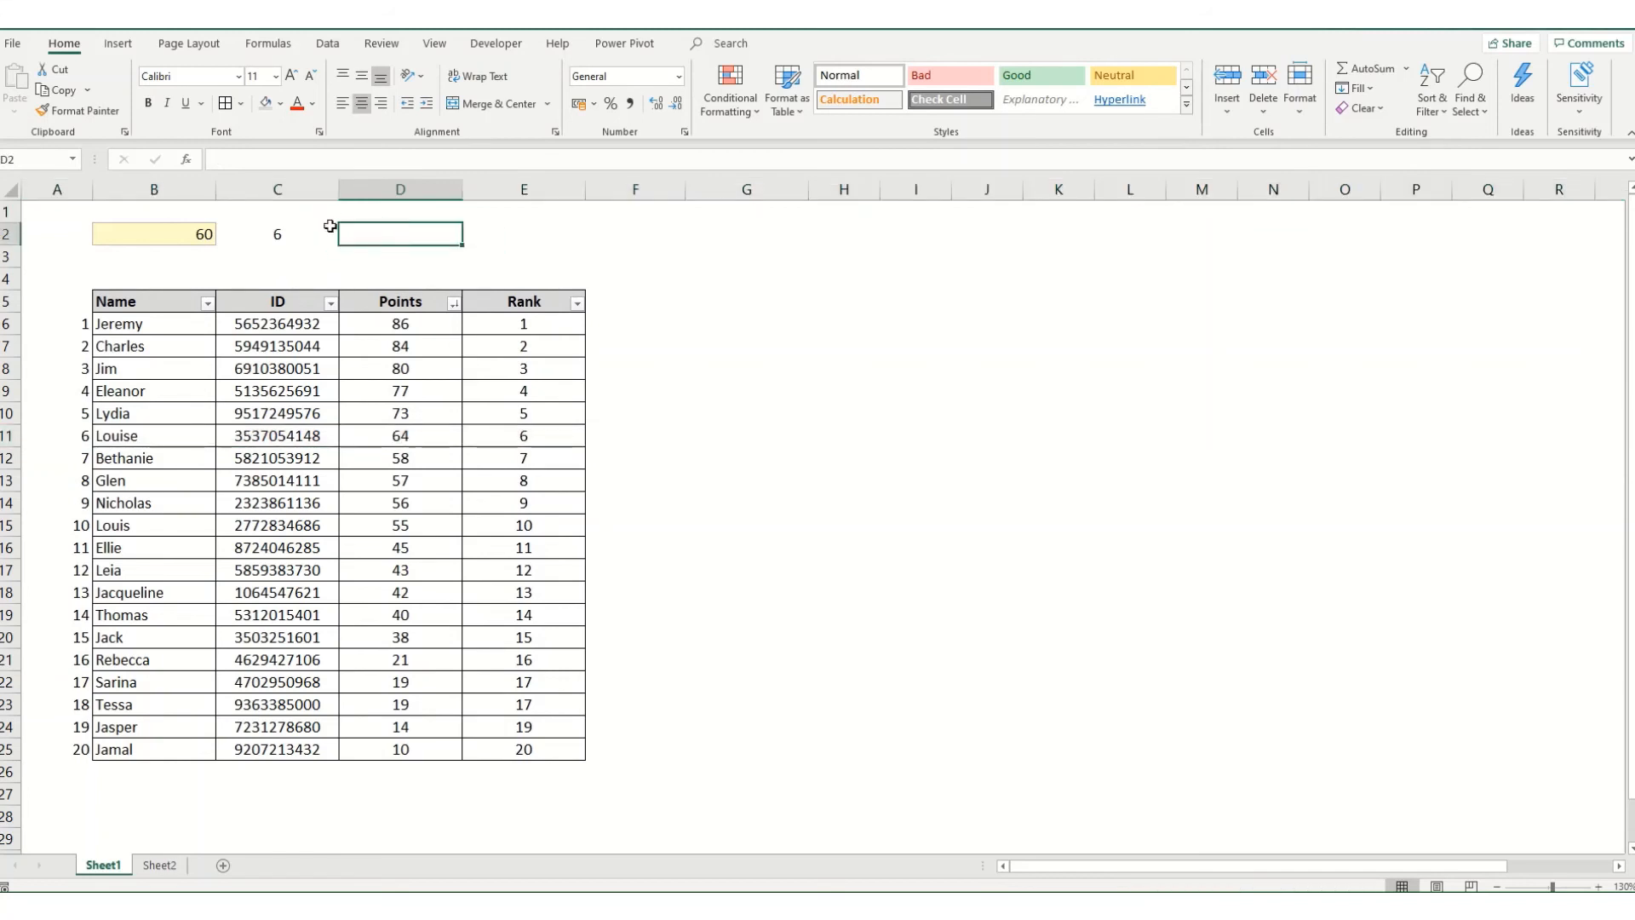
# - Set the match type of the MATCH formula in C2 to 0 for an exact match
pyautogui.click(265, 235)
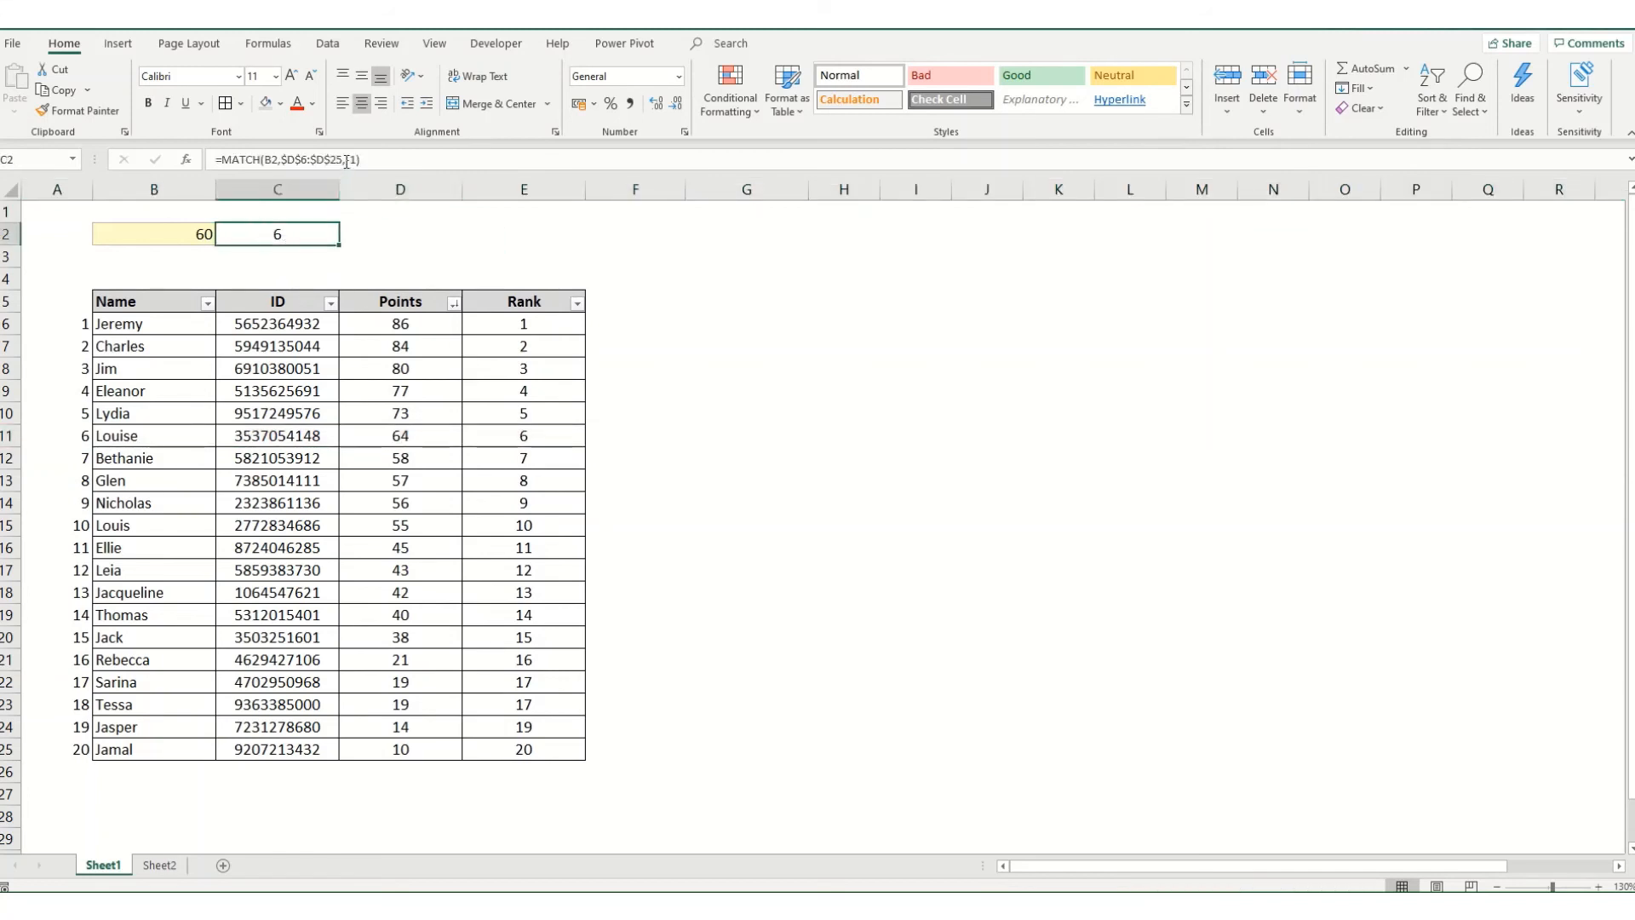
pyautogui.click(346, 160)
pyautogui.write('-')
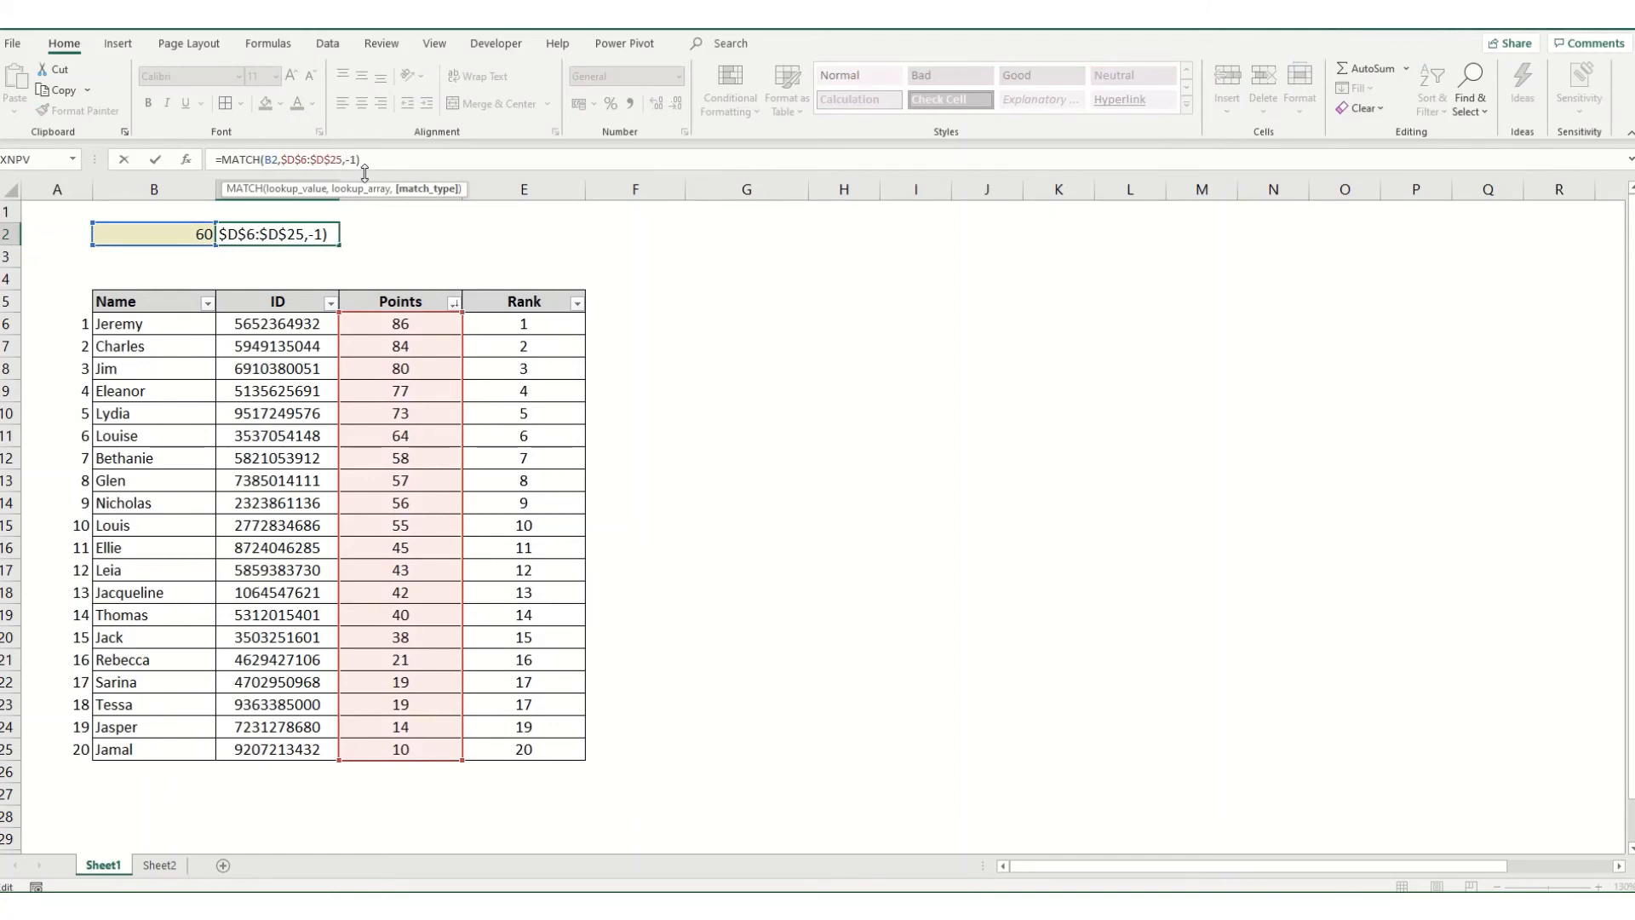
pyautogui.press('Delete')
pyautogui.press('Delete')
pyautogui.write('0')
pyautogui.press('Return')
# - Enter 64 as the lookup value in cell B2
pyautogui.click(177, 231)
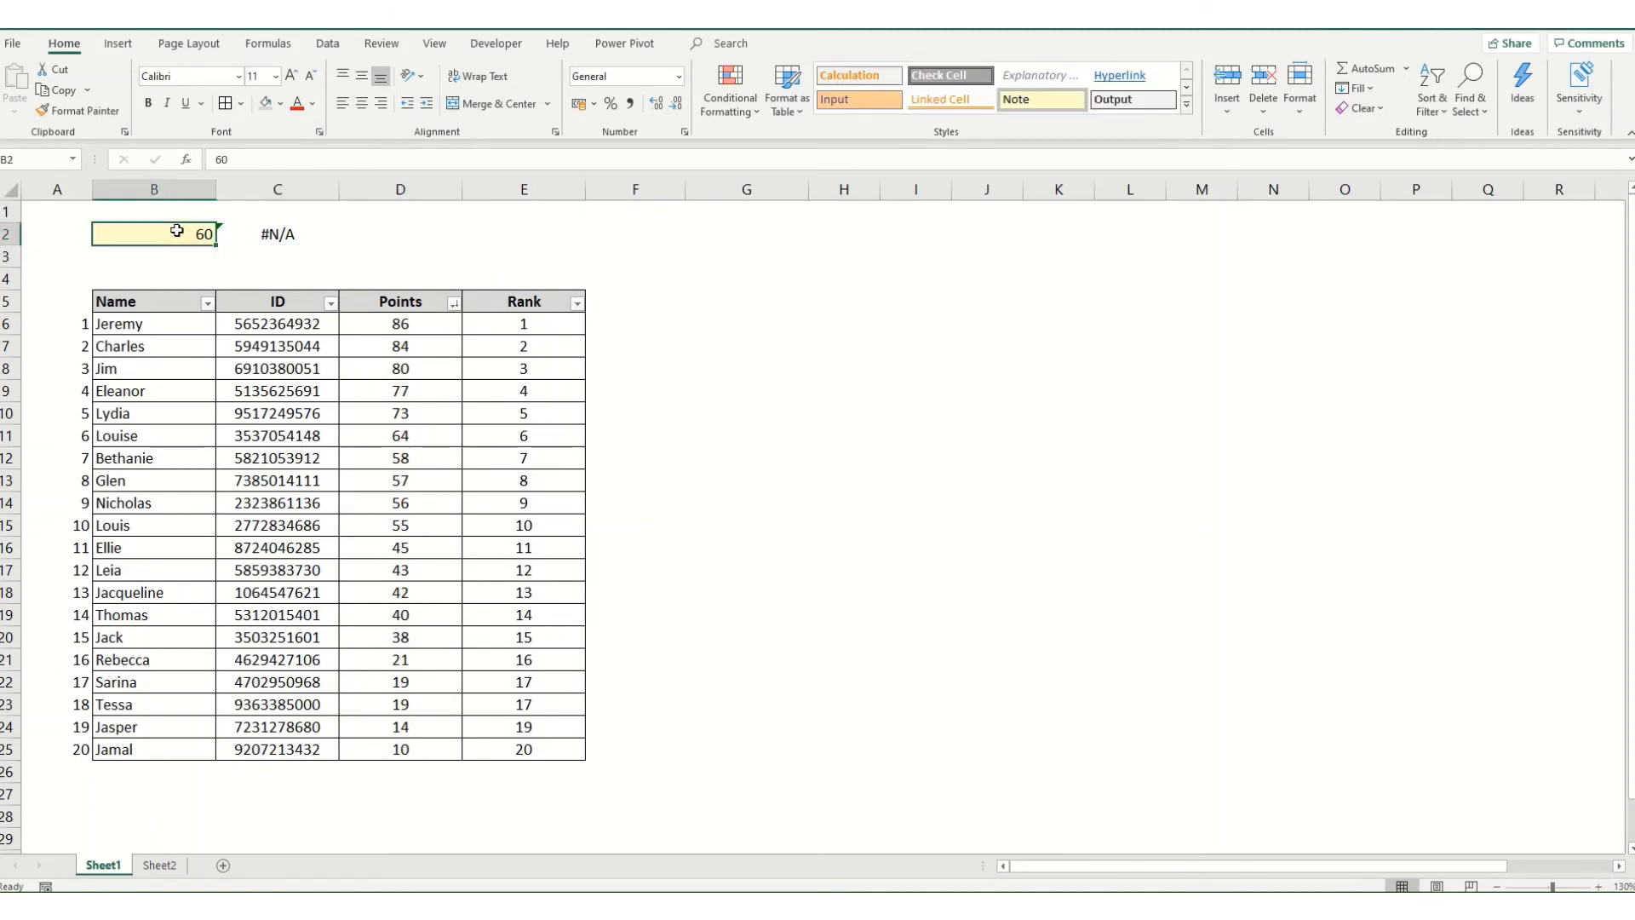
pyautogui.write('64')
pyautogui.press('Return')
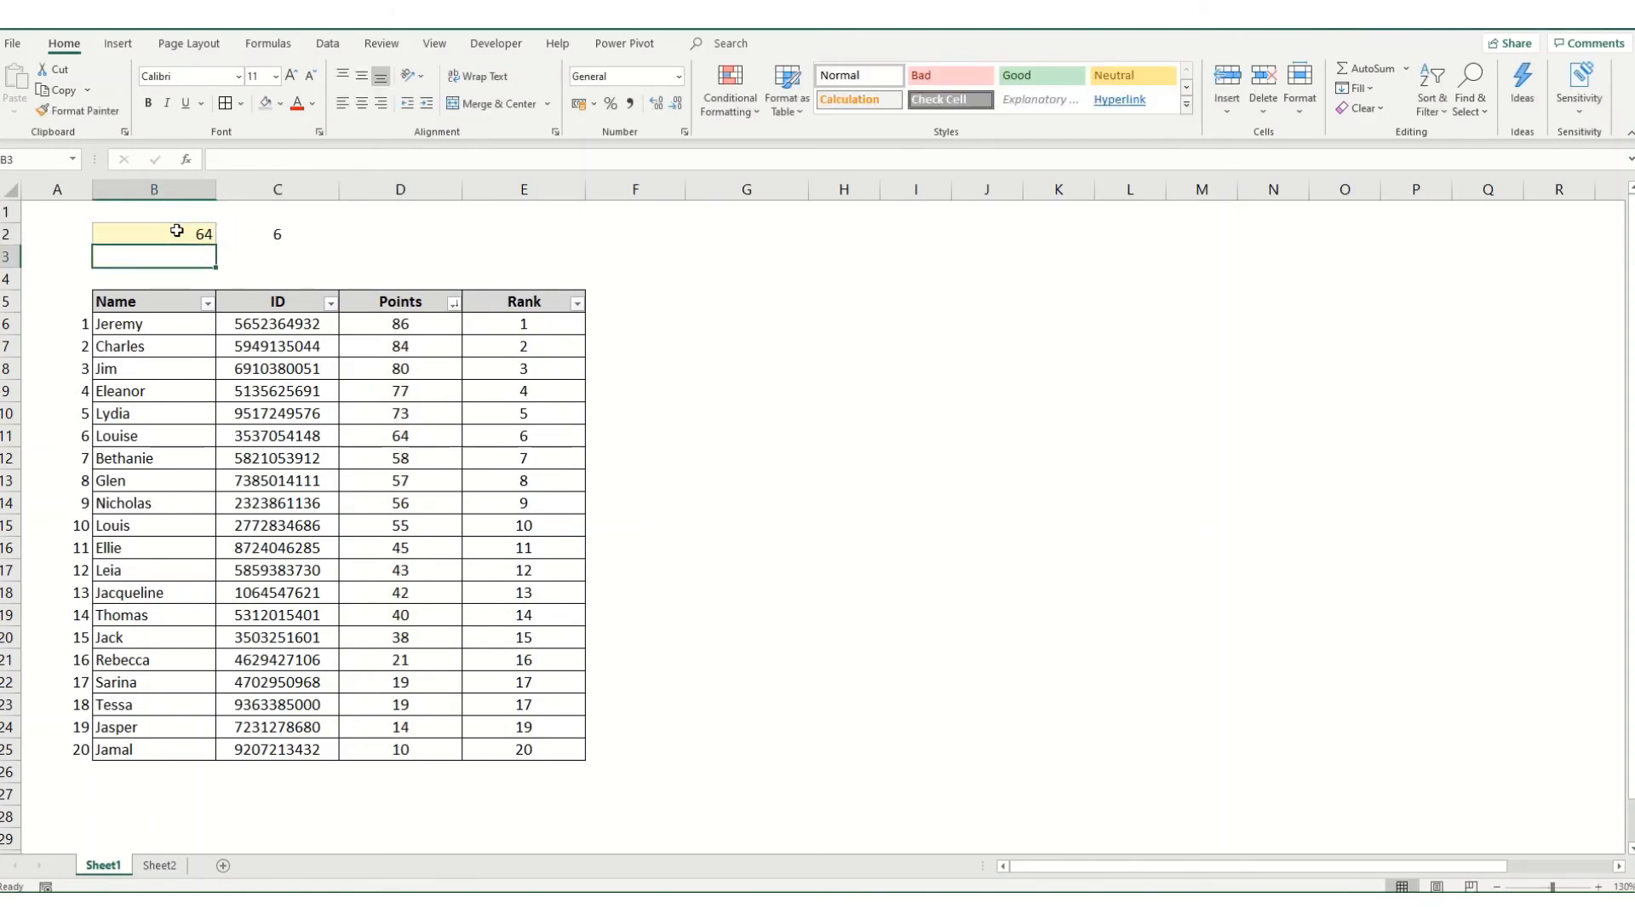